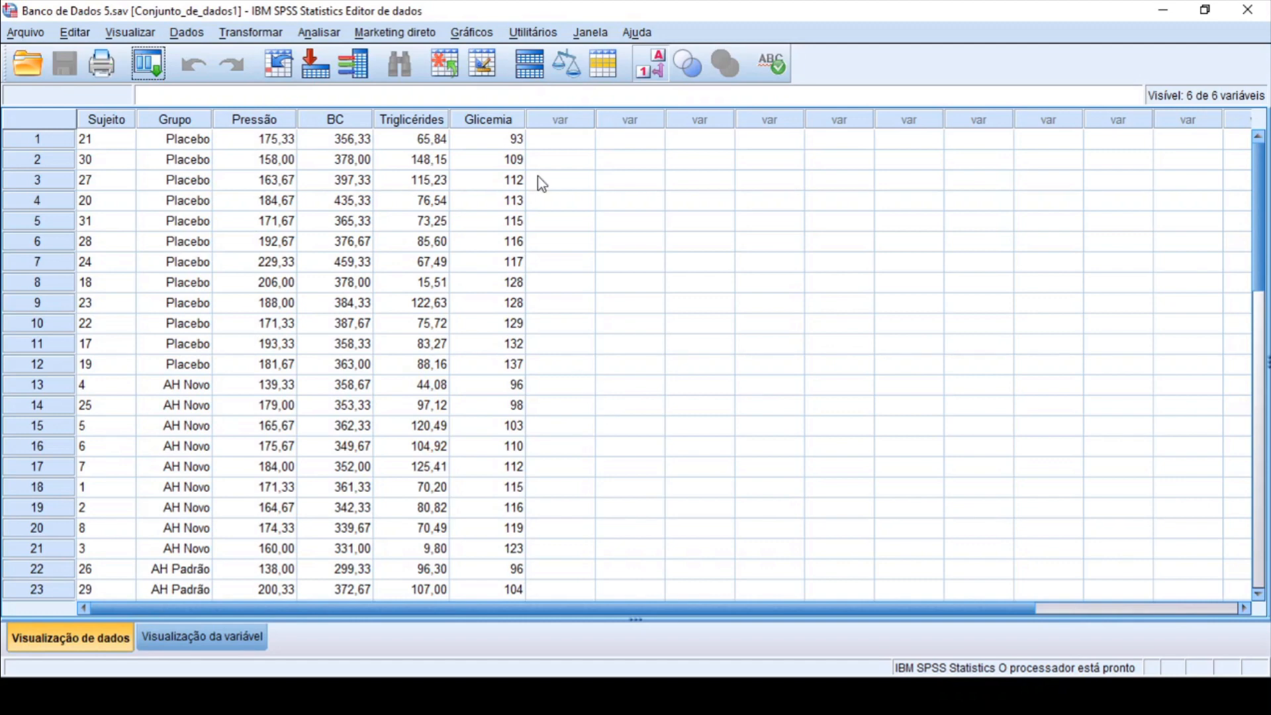
# Start a simple boxplot in the Chart Builder from the boxplot gallery category
pyautogui.click(477, 33)
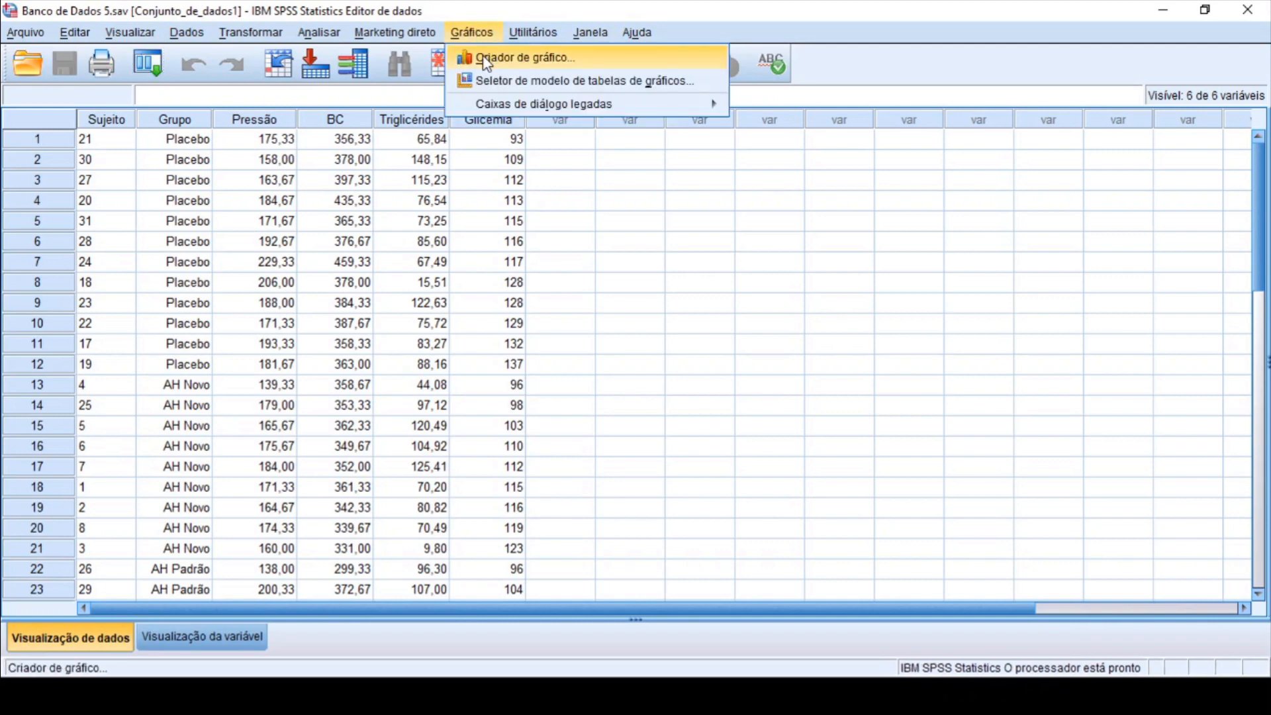
pyautogui.click(486, 61)
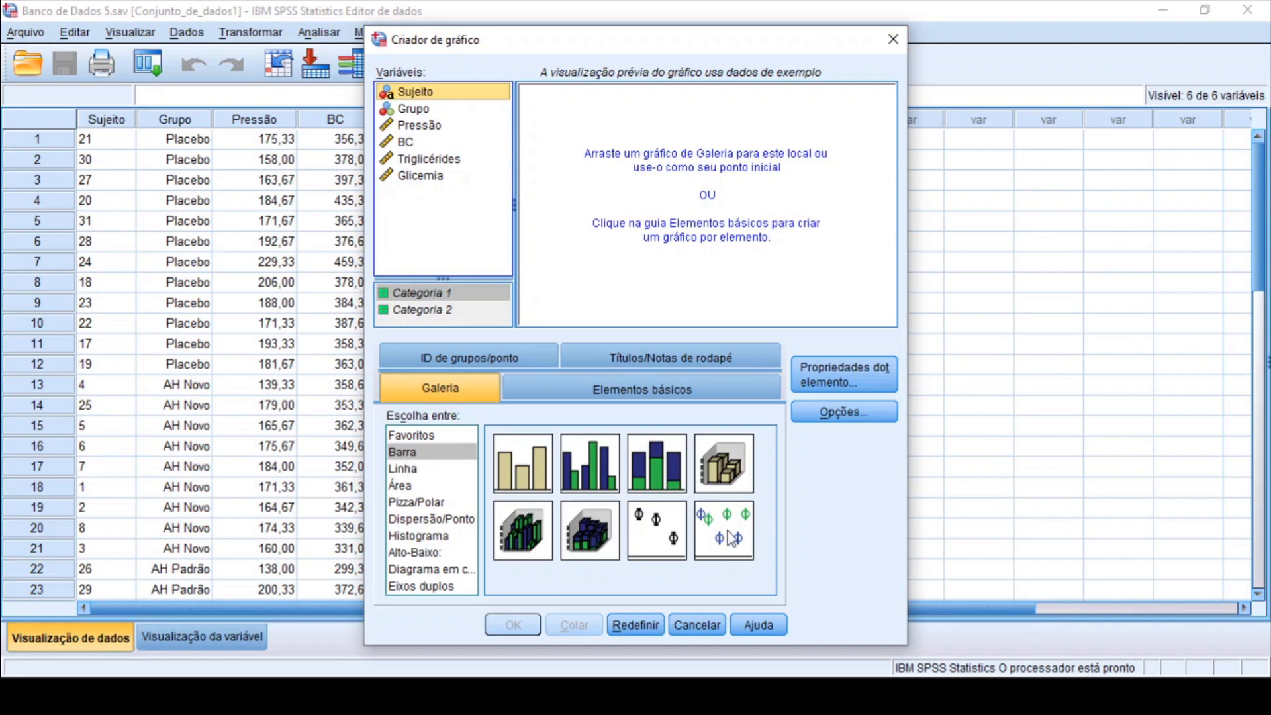
pyautogui.click(412, 472)
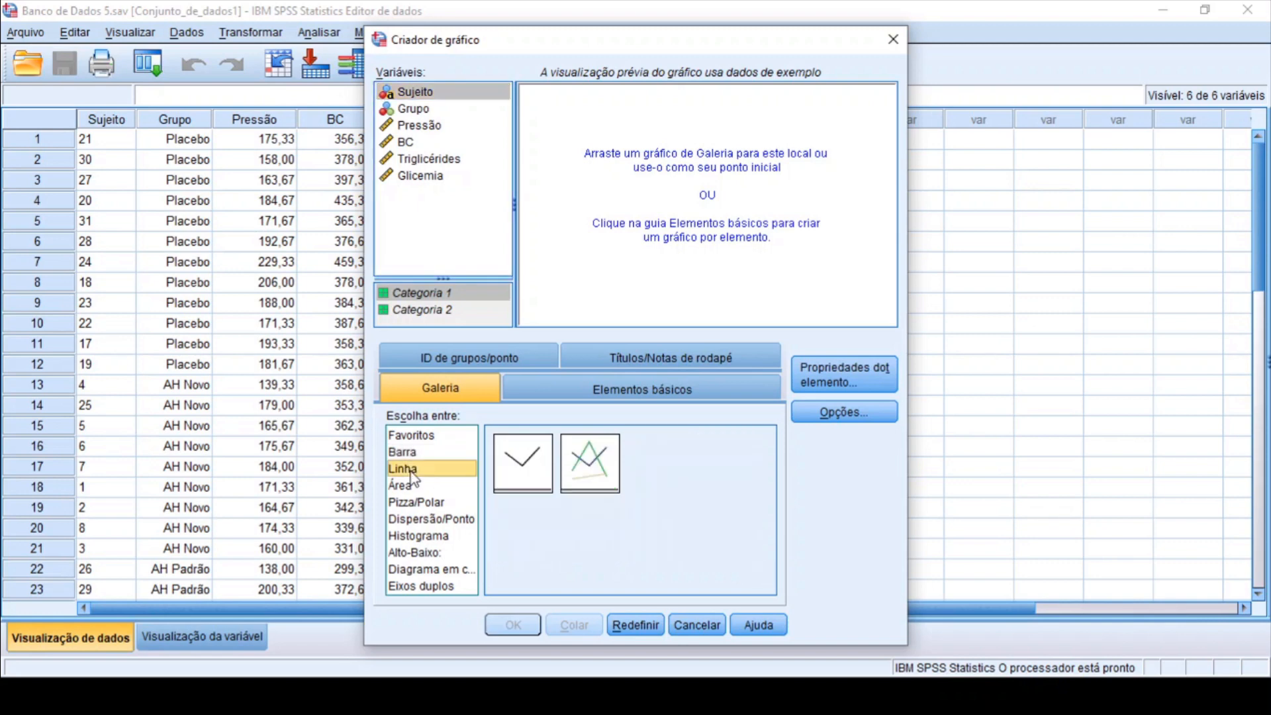
pyautogui.click(407, 487)
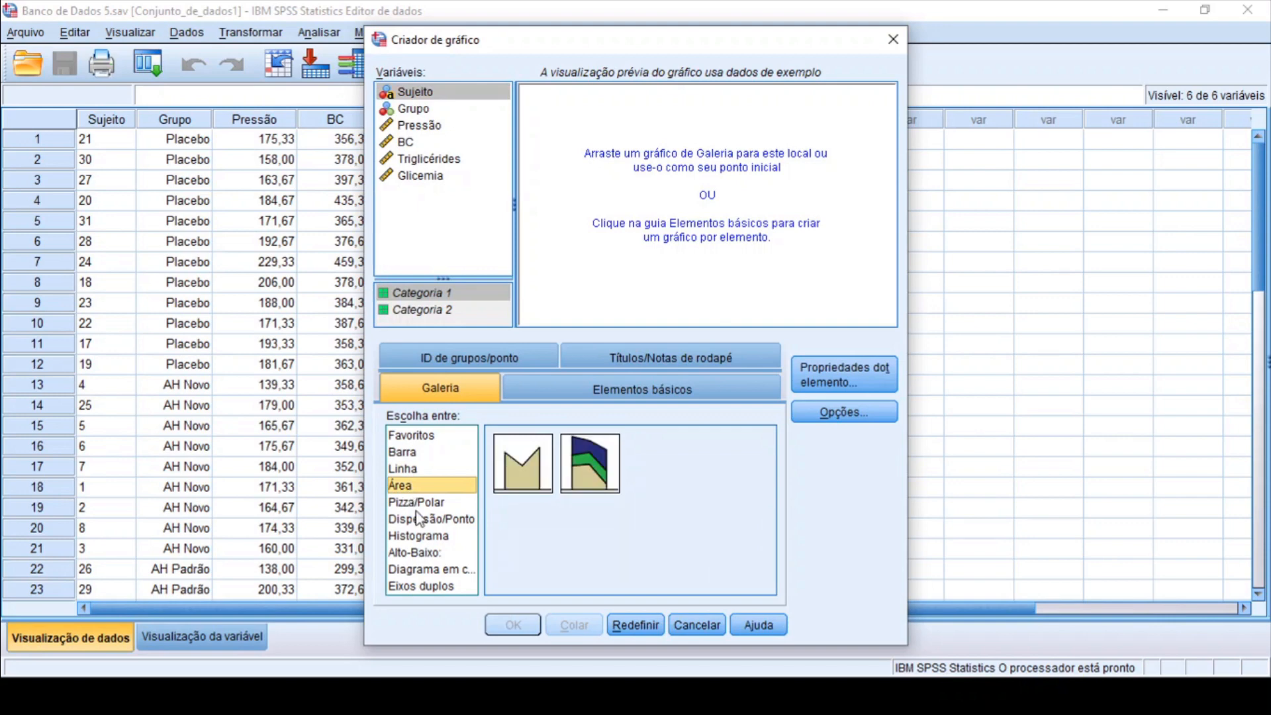
pyautogui.click(424, 506)
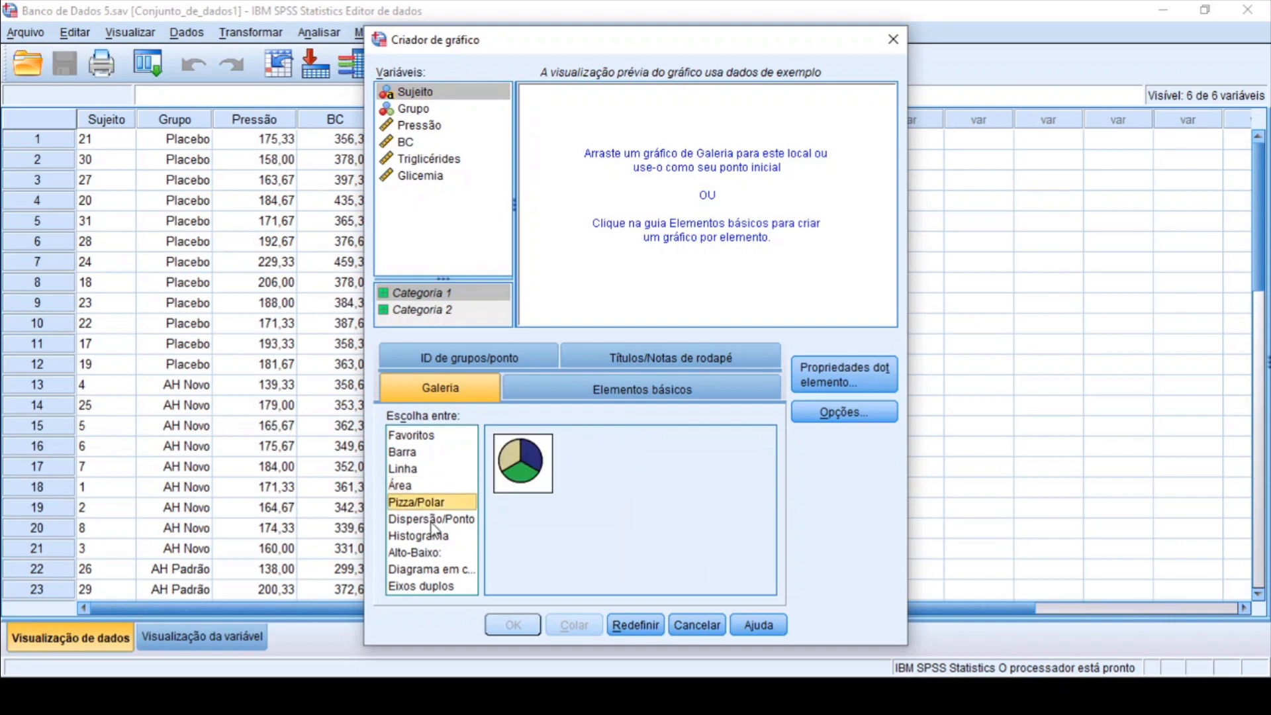
pyautogui.click(432, 521)
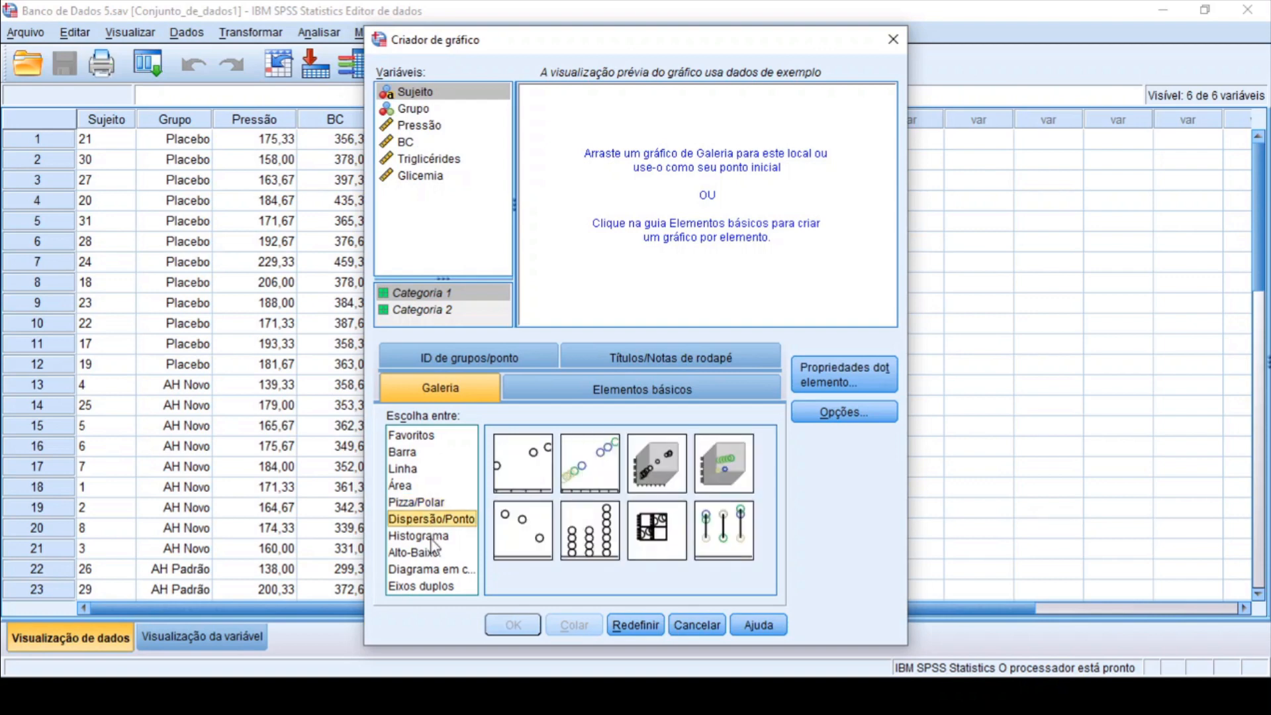
pyautogui.click(431, 538)
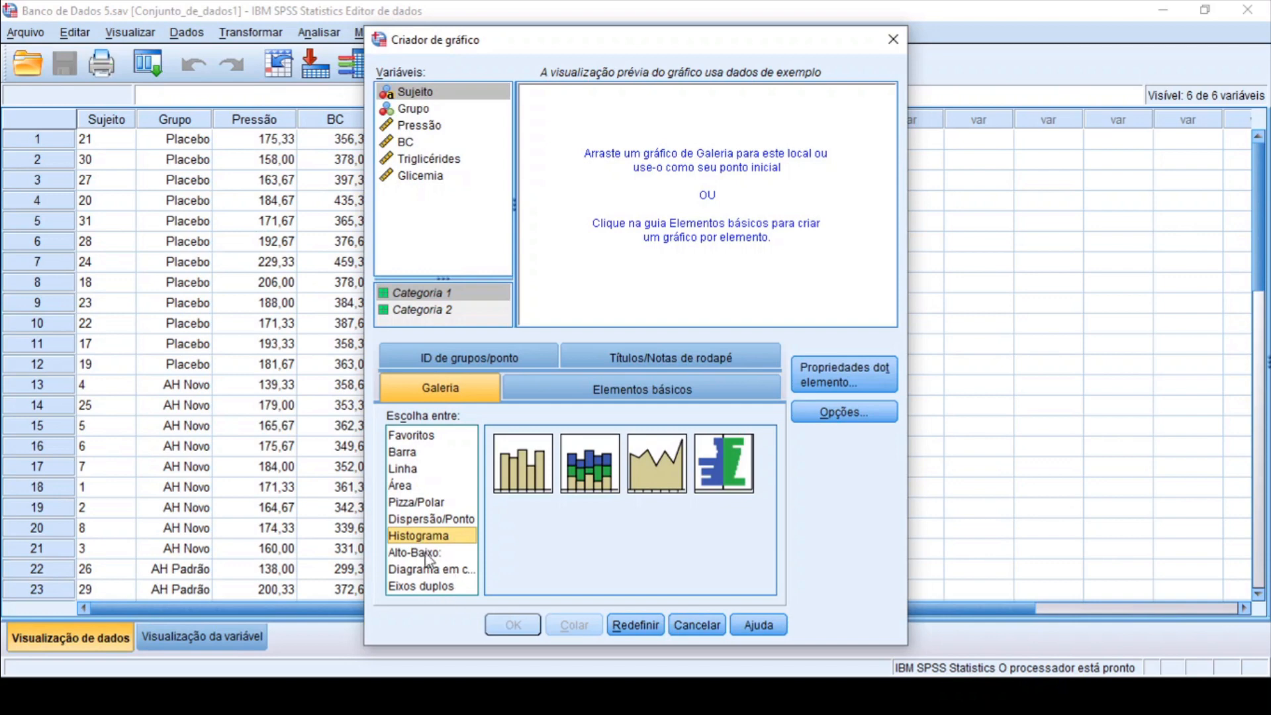
pyautogui.click(427, 555)
pyautogui.click(424, 571)
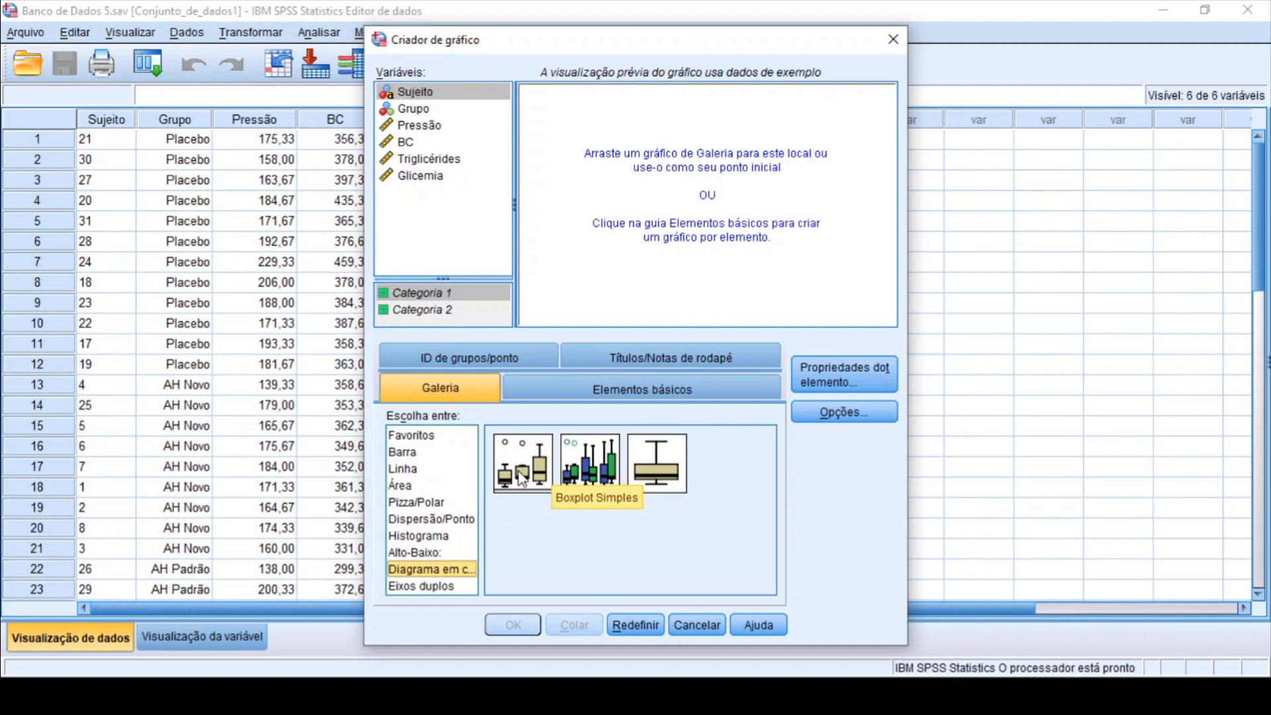
pyautogui.moveTo(522, 478); pyautogui.dragTo(674, 225)
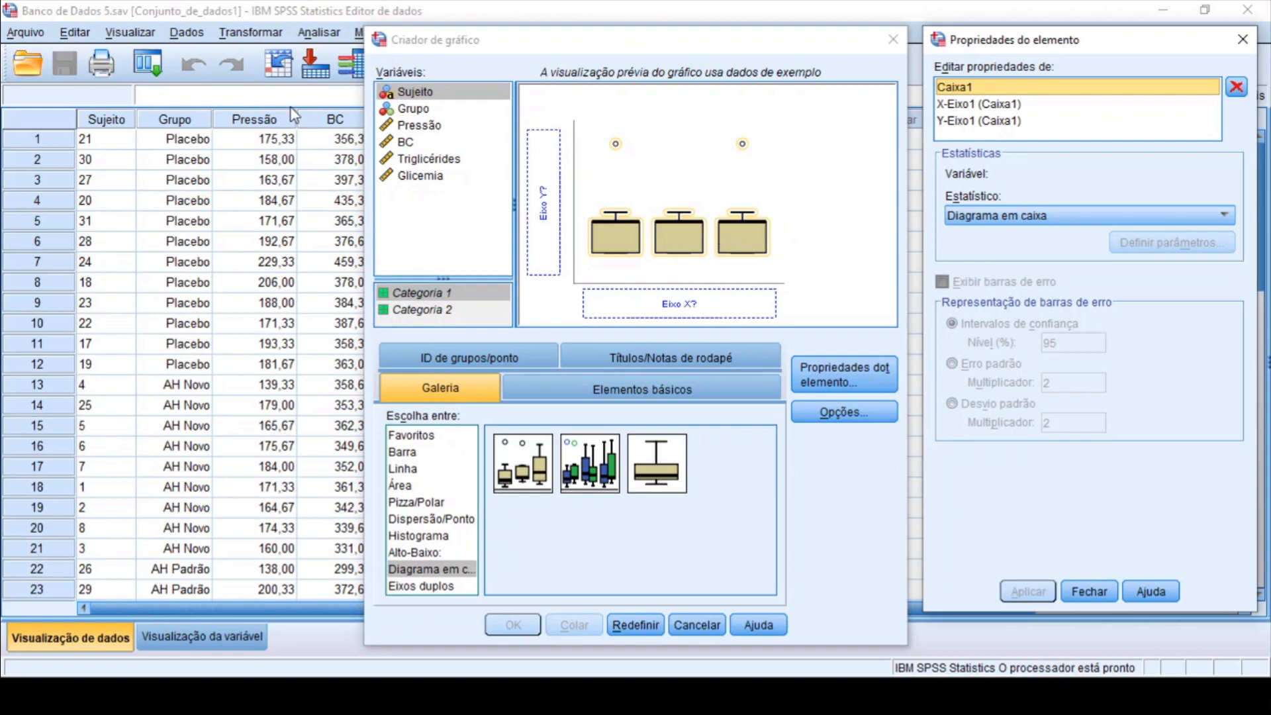
# Assign Grupo to the boxplot's X axis and Pressão to its Y axis, and generate the chart
pyautogui.click(414, 113)
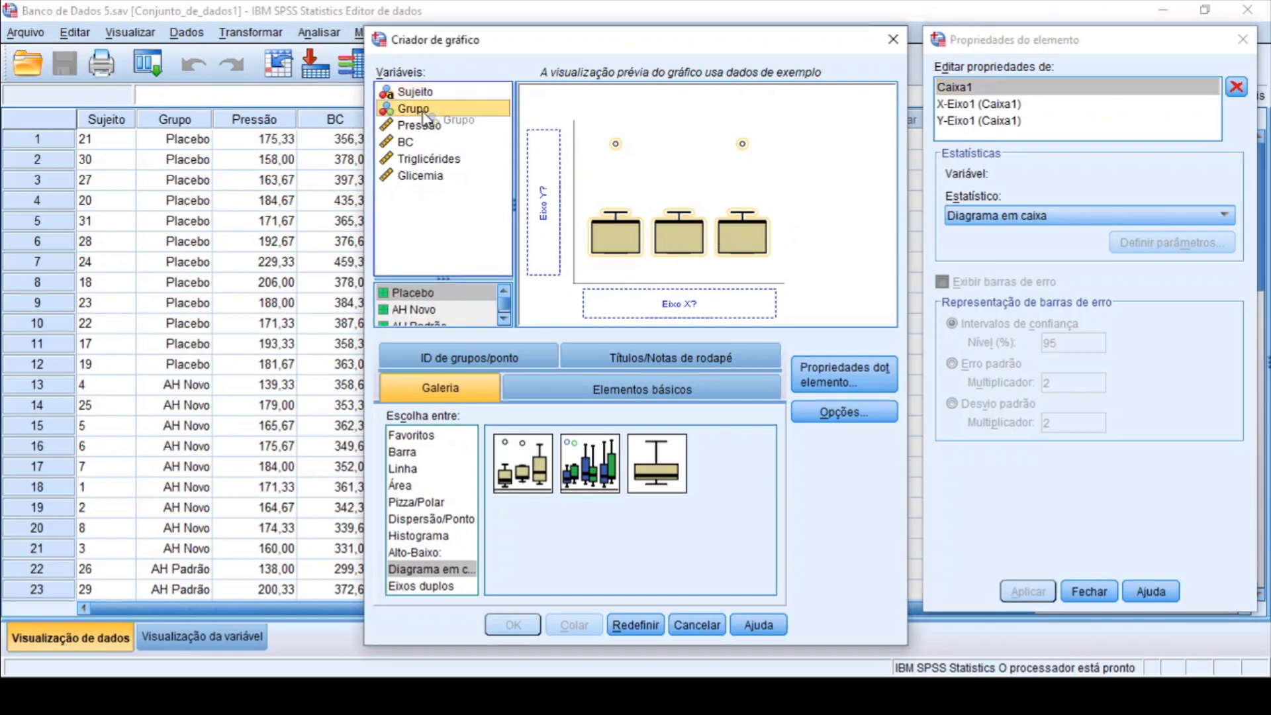
pyautogui.moveTo(414, 112); pyautogui.dragTo(690, 303)
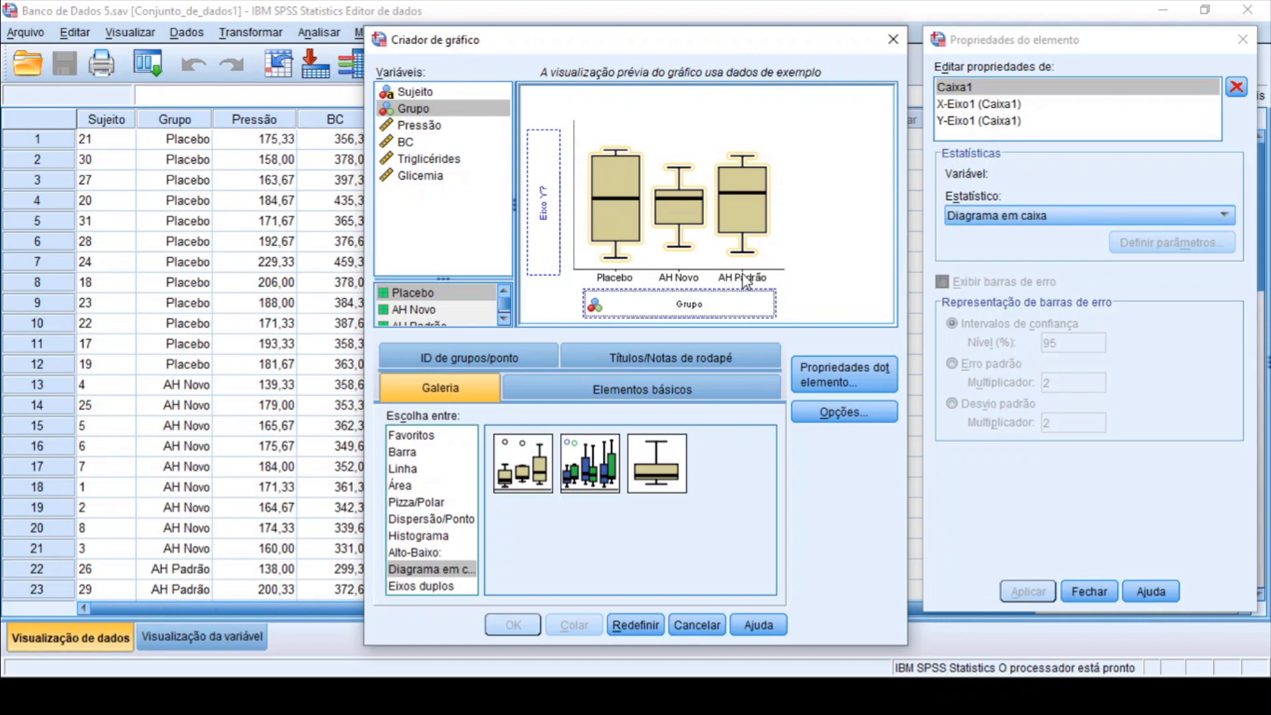
pyautogui.click(406, 128)
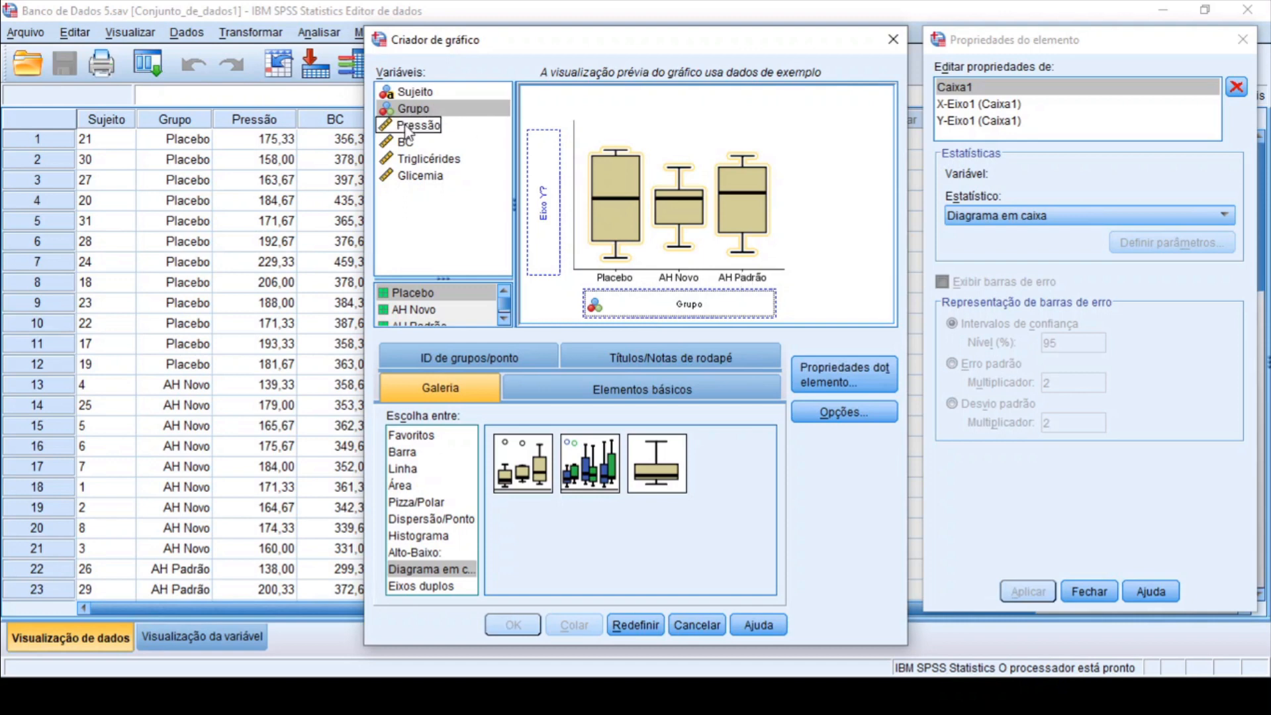
pyautogui.moveTo(407, 130); pyautogui.dragTo(545, 192)
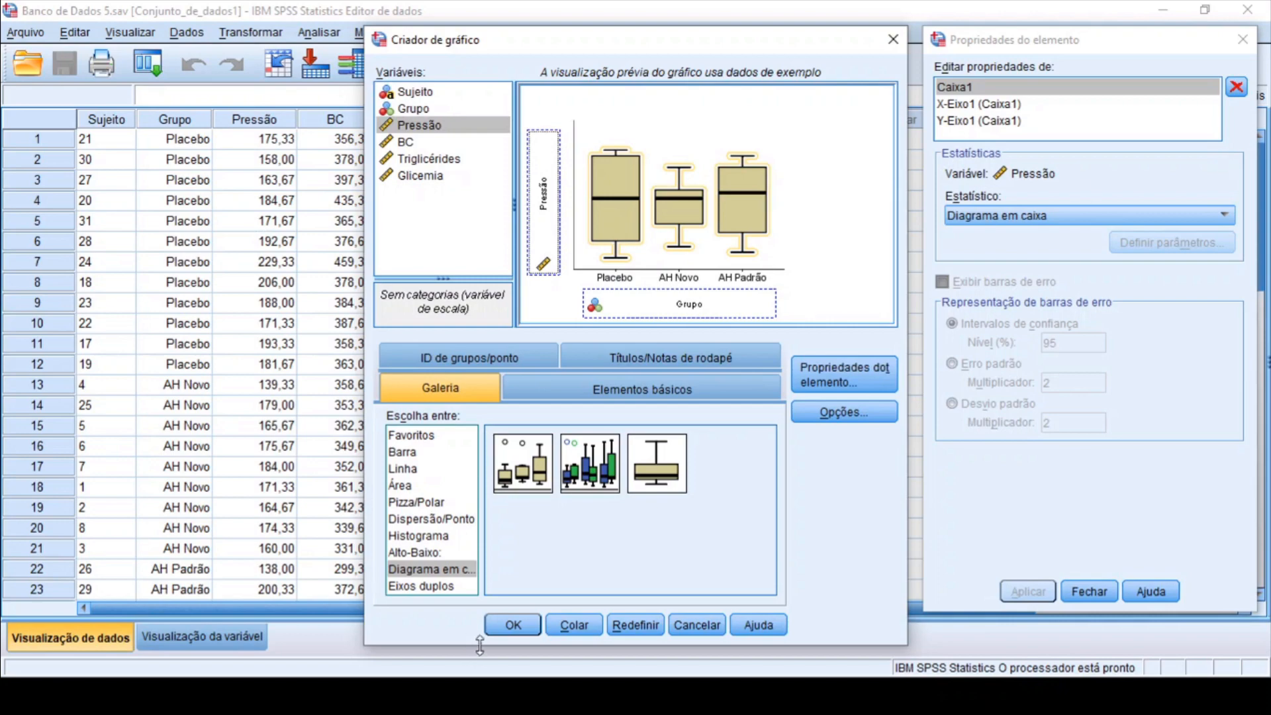
pyautogui.click(514, 625)
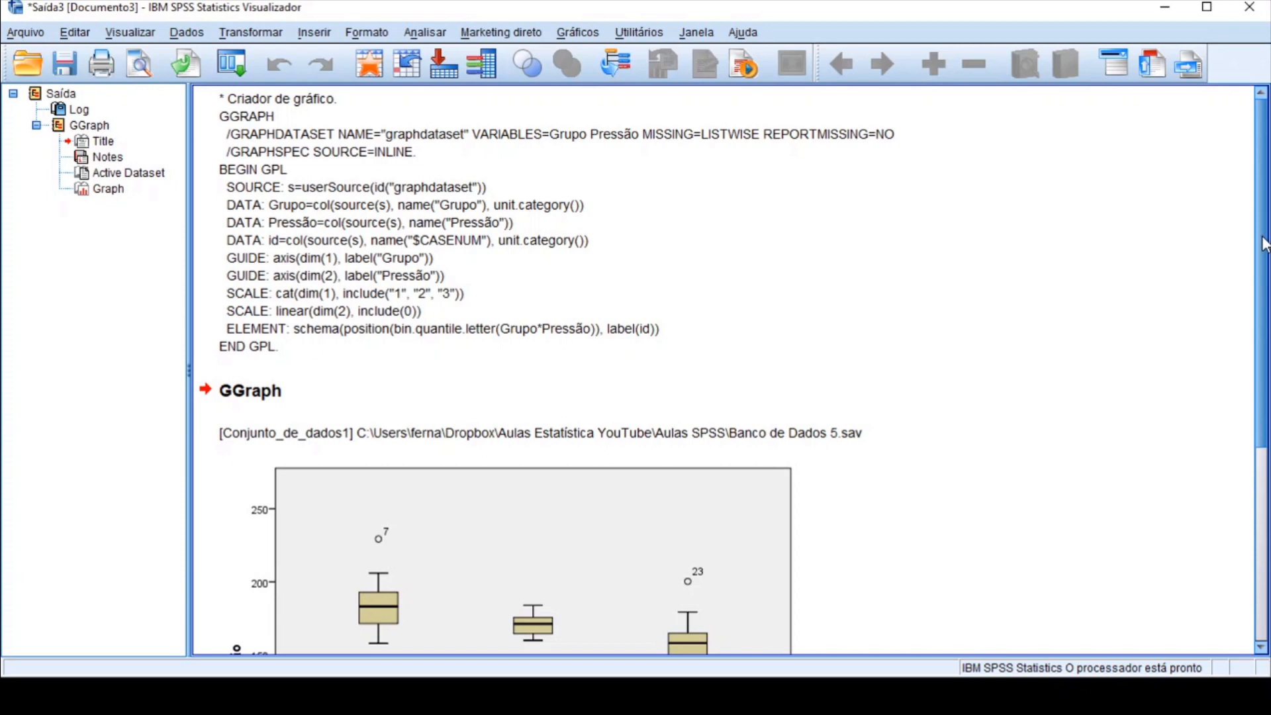
# Open the generated Pressão by Grupo boxplot in the Chart Editor
pyautogui.moveTo(1264, 245); pyautogui.dragTo(1265, 420)
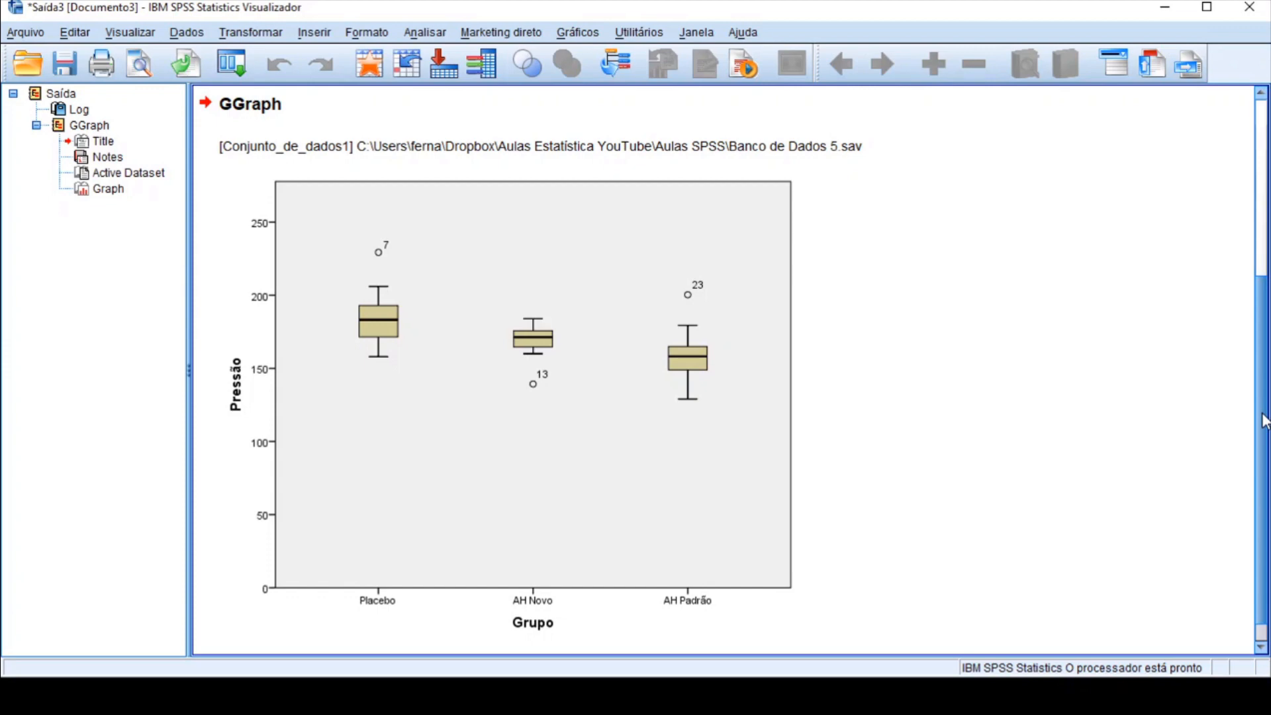
pyautogui.click(522, 472)
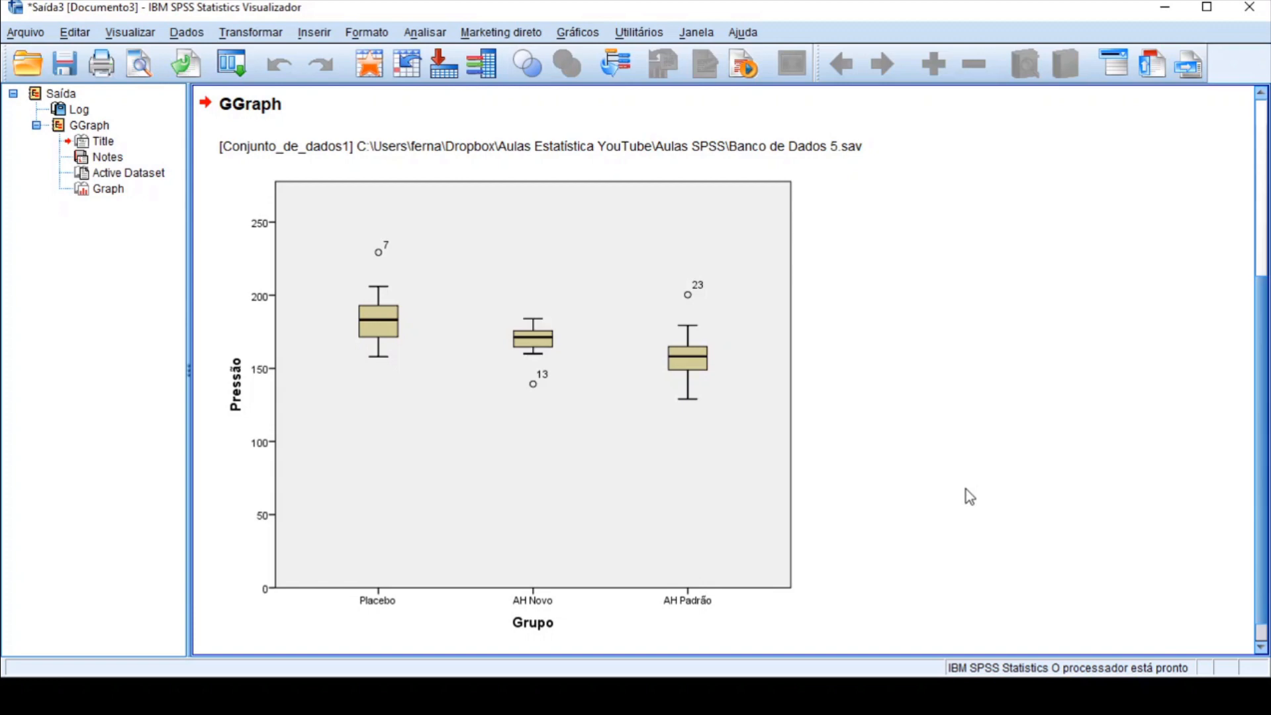
pyautogui.click(513, 510)
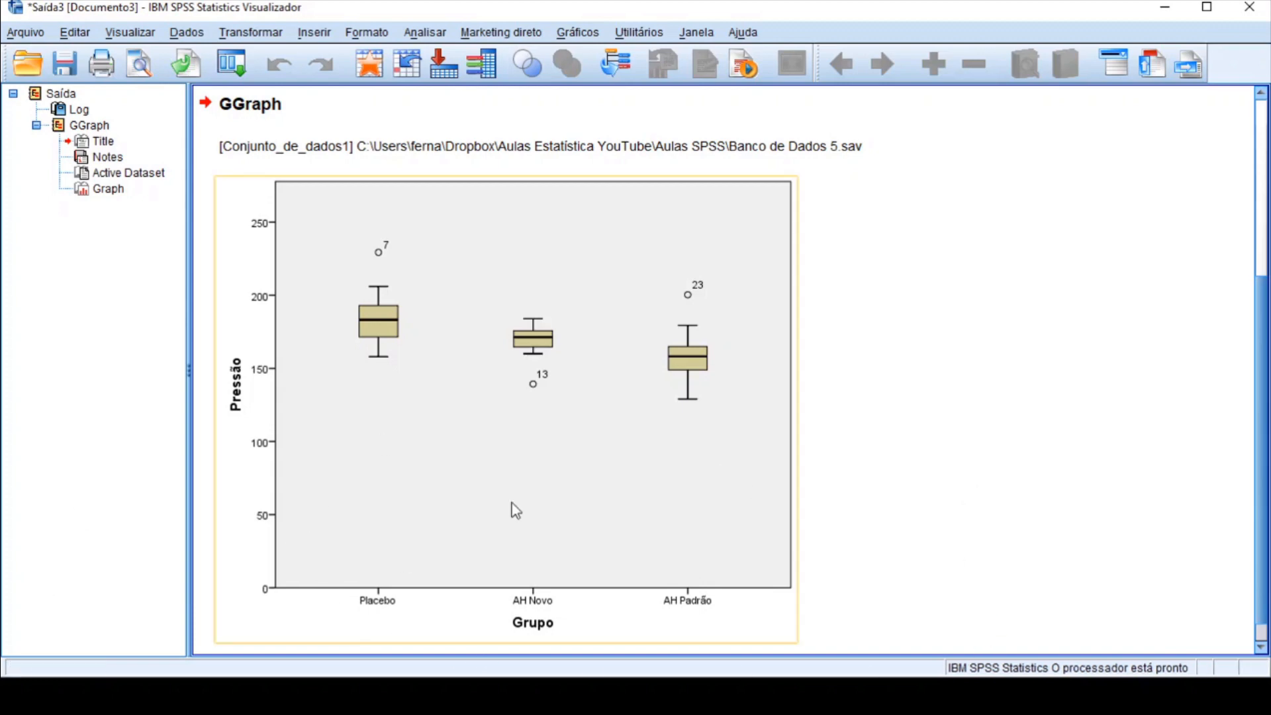
pyautogui.click(993, 647)
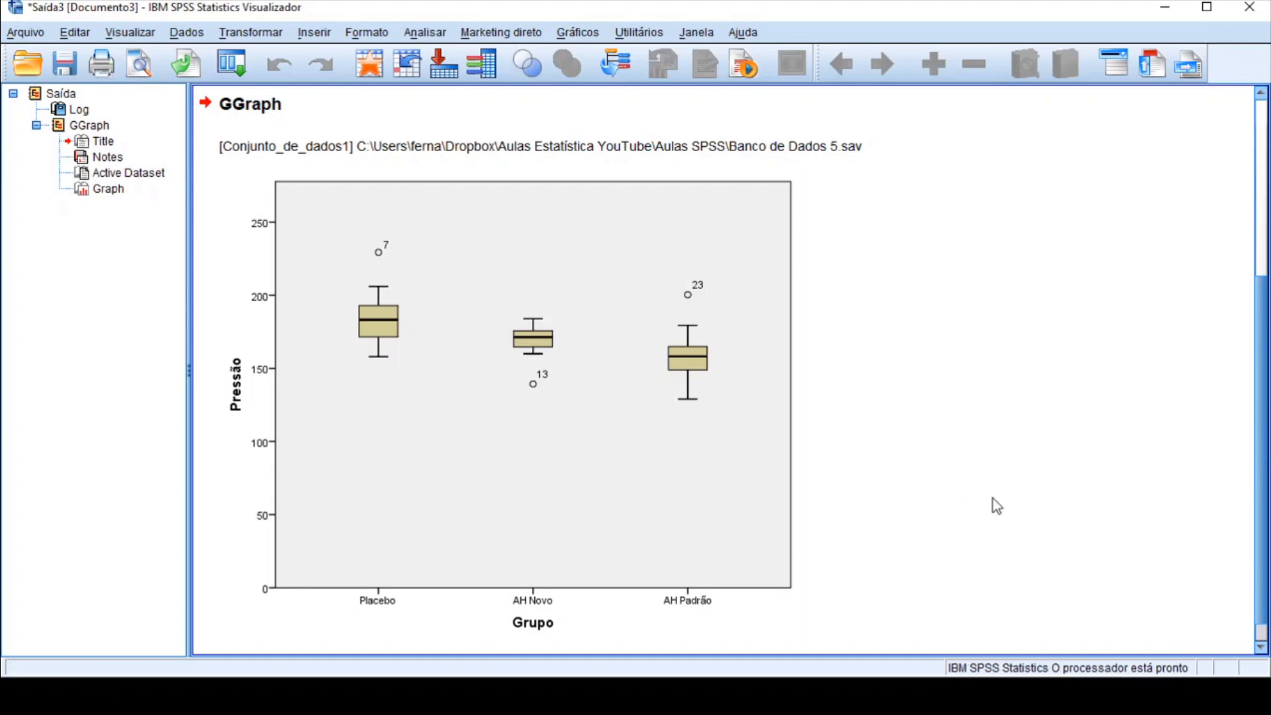
pyautogui.click(595, 448)
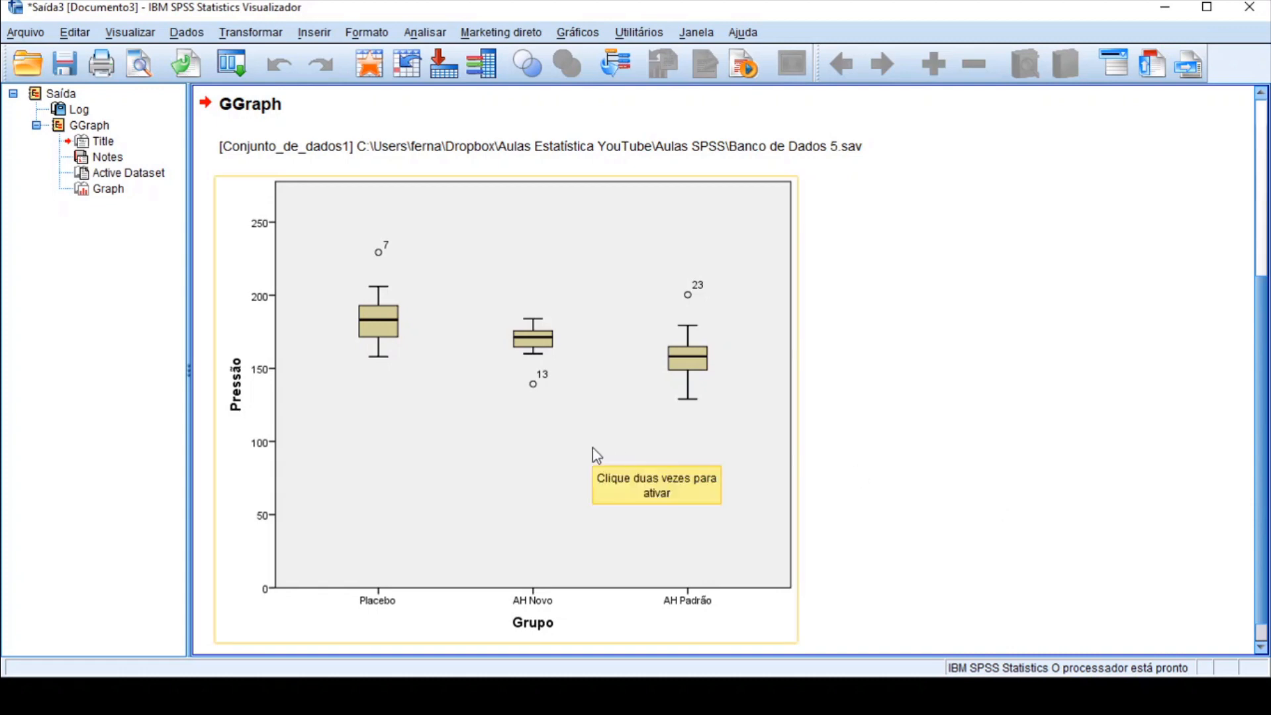
pyautogui.click(593, 449)
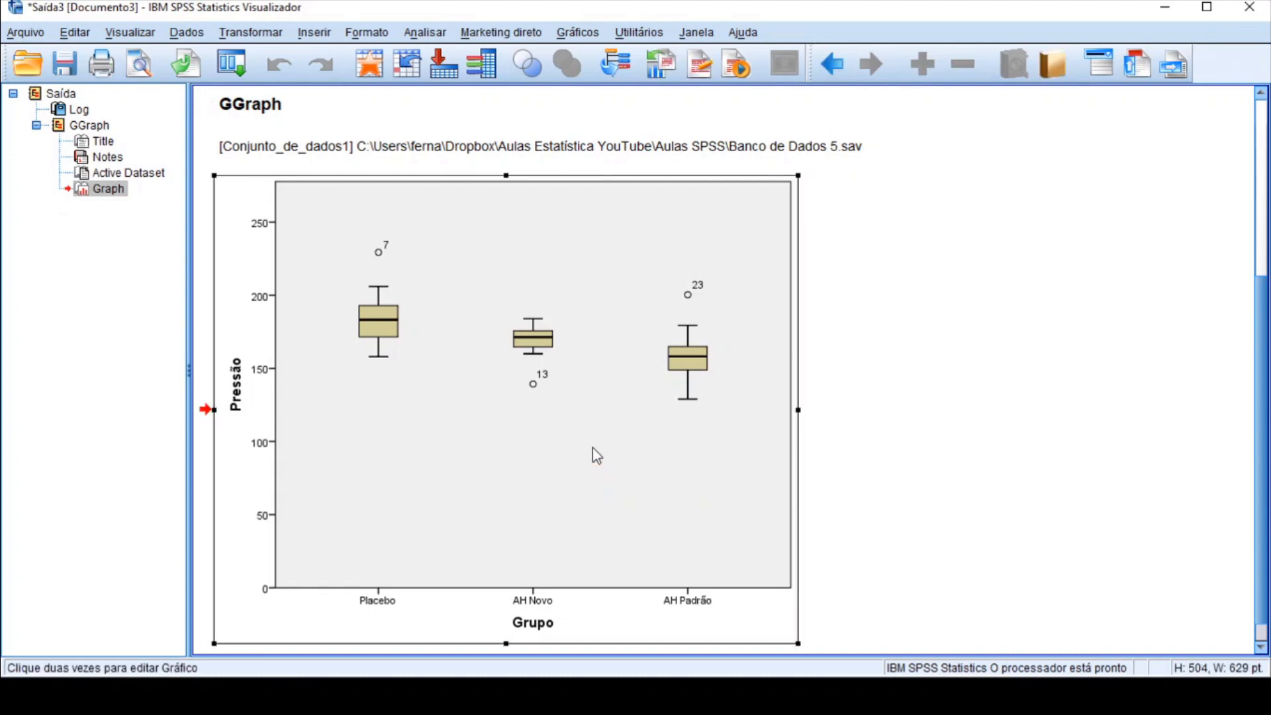
pyautogui.doubleClick(594, 447)
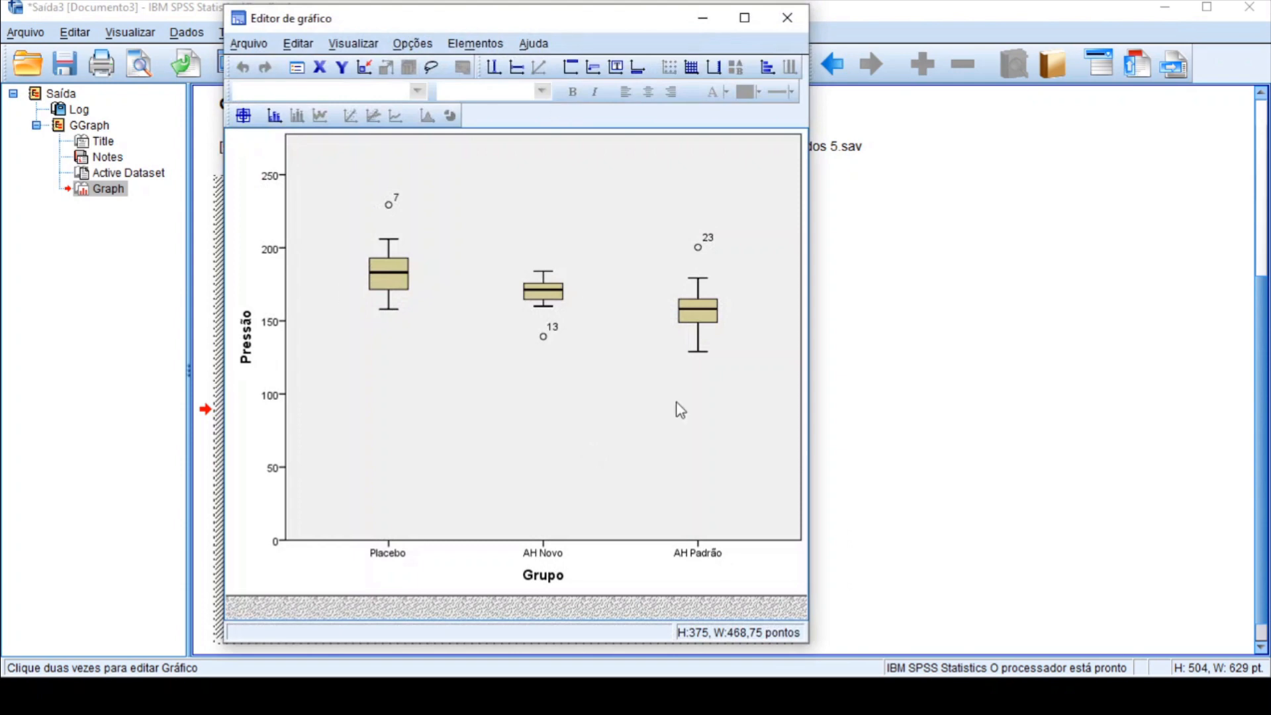
# Make both the fill and the border of the boxplot's plot area transparent
pyautogui.doubleClick(559, 176)
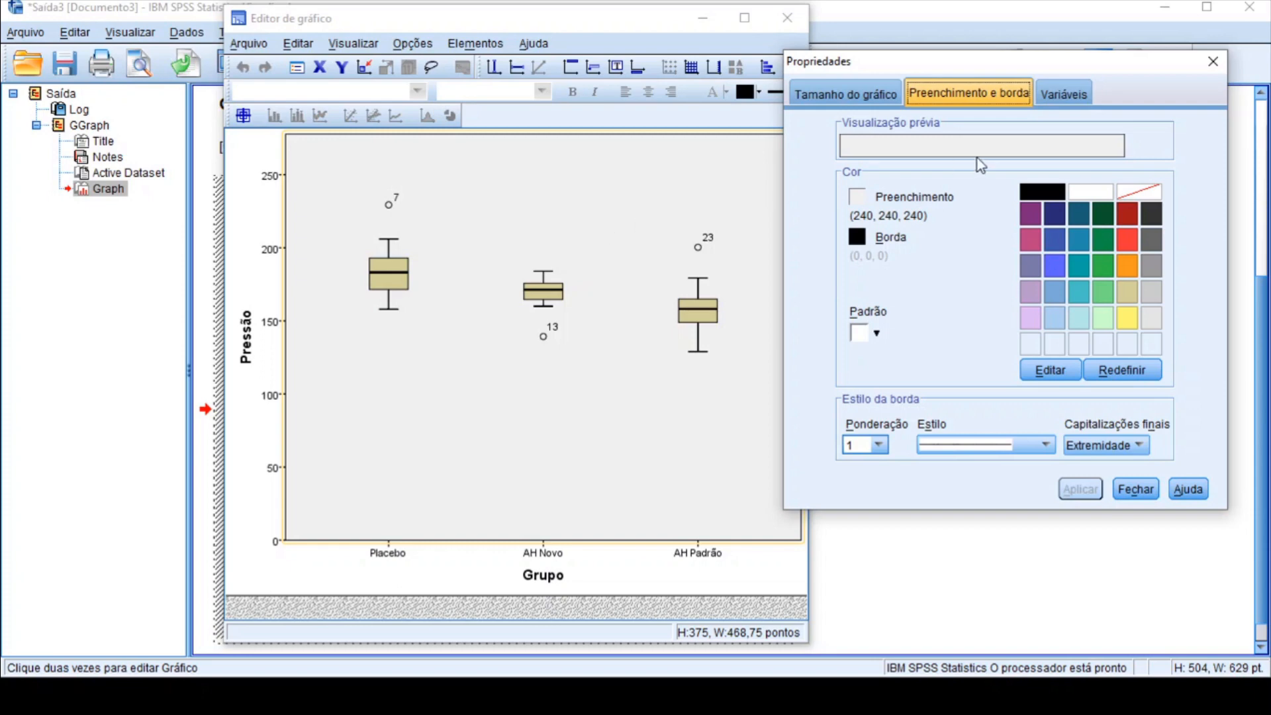
pyautogui.click(1148, 193)
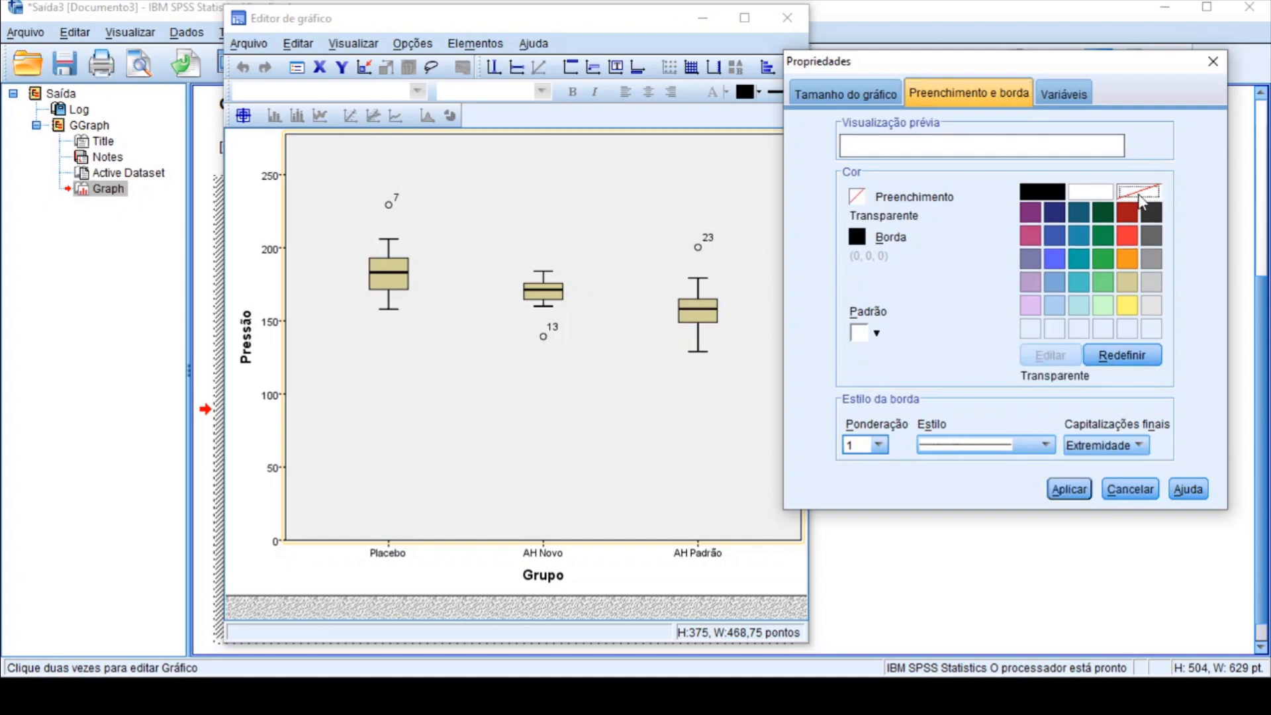
pyautogui.click(1070, 490)
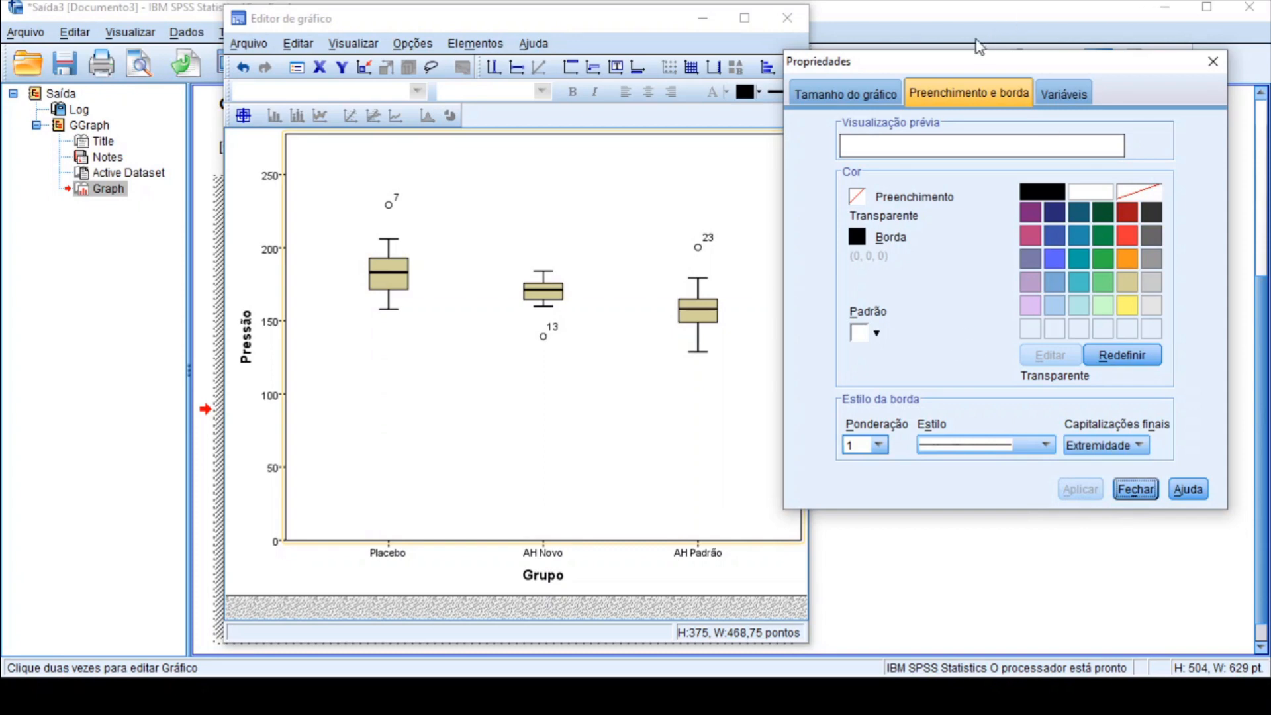
pyautogui.moveTo(967, 71); pyautogui.dragTo(1015, 97)
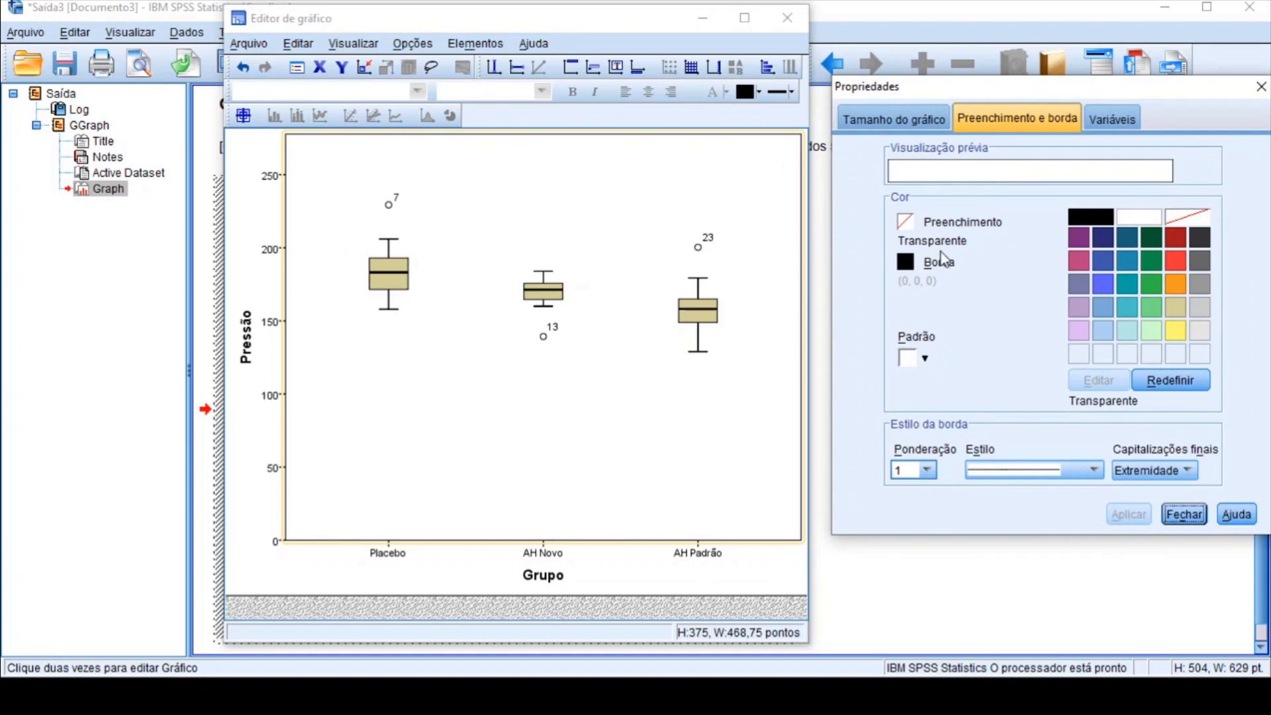
pyautogui.click(906, 264)
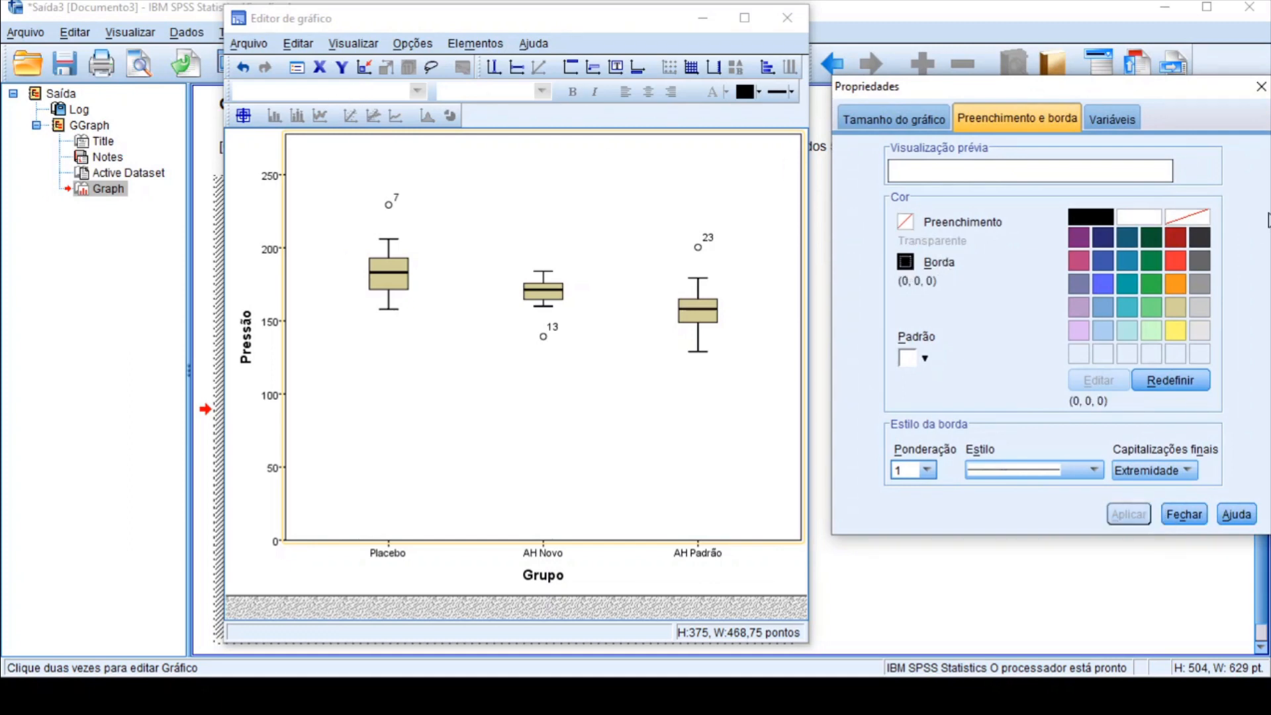
pyautogui.click(1199, 221)
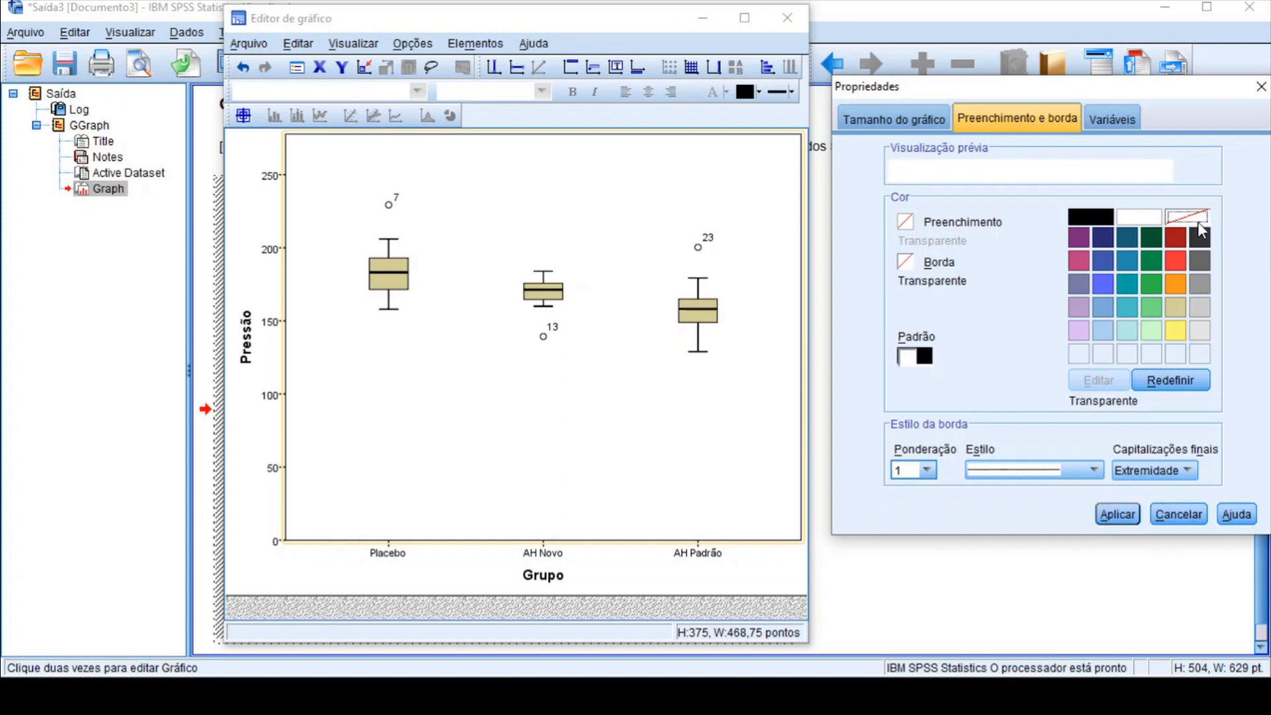
pyautogui.click(1128, 520)
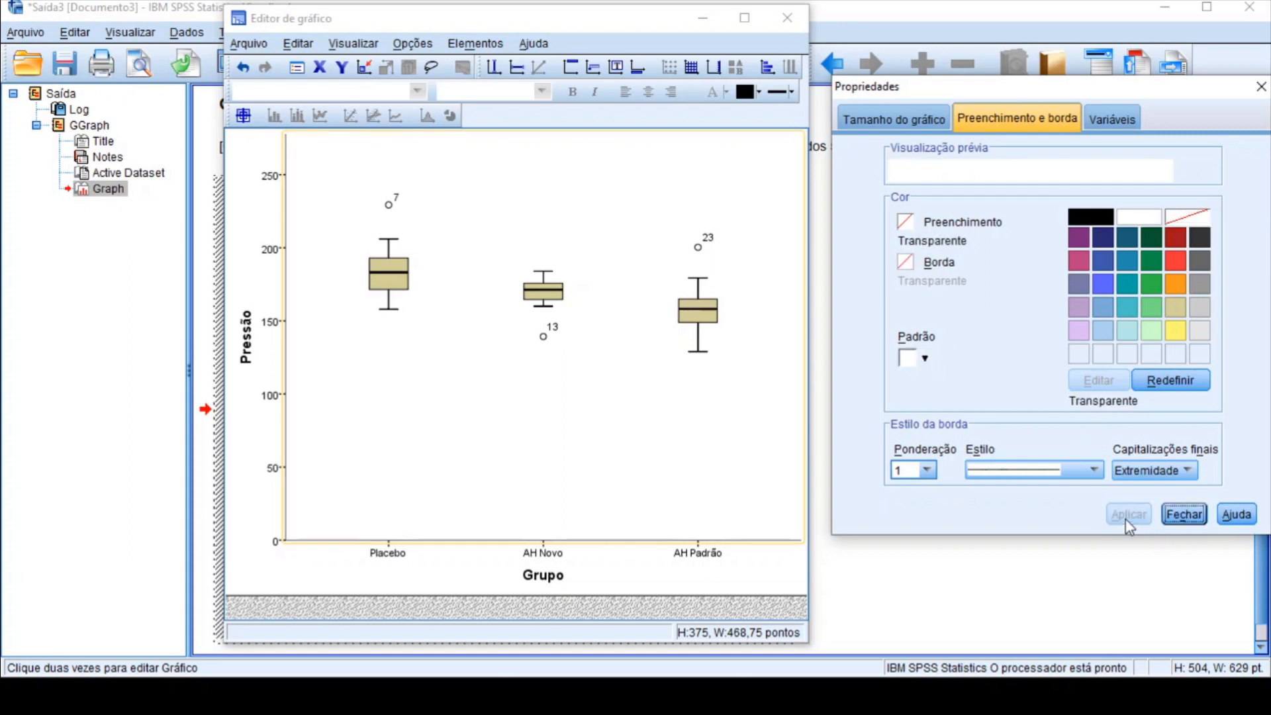
# Fill all the boxes of the boxplot with light blue (182, 231, 232)
pyautogui.click(716, 587)
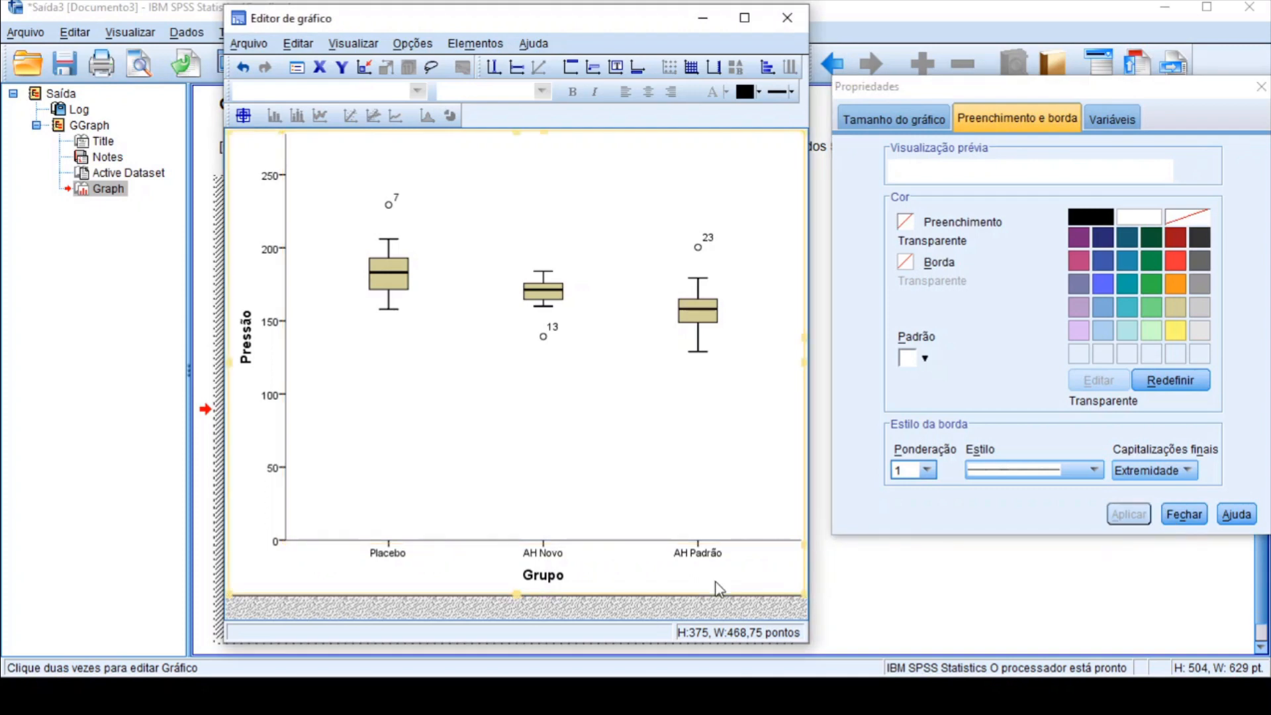
pyautogui.click(703, 326)
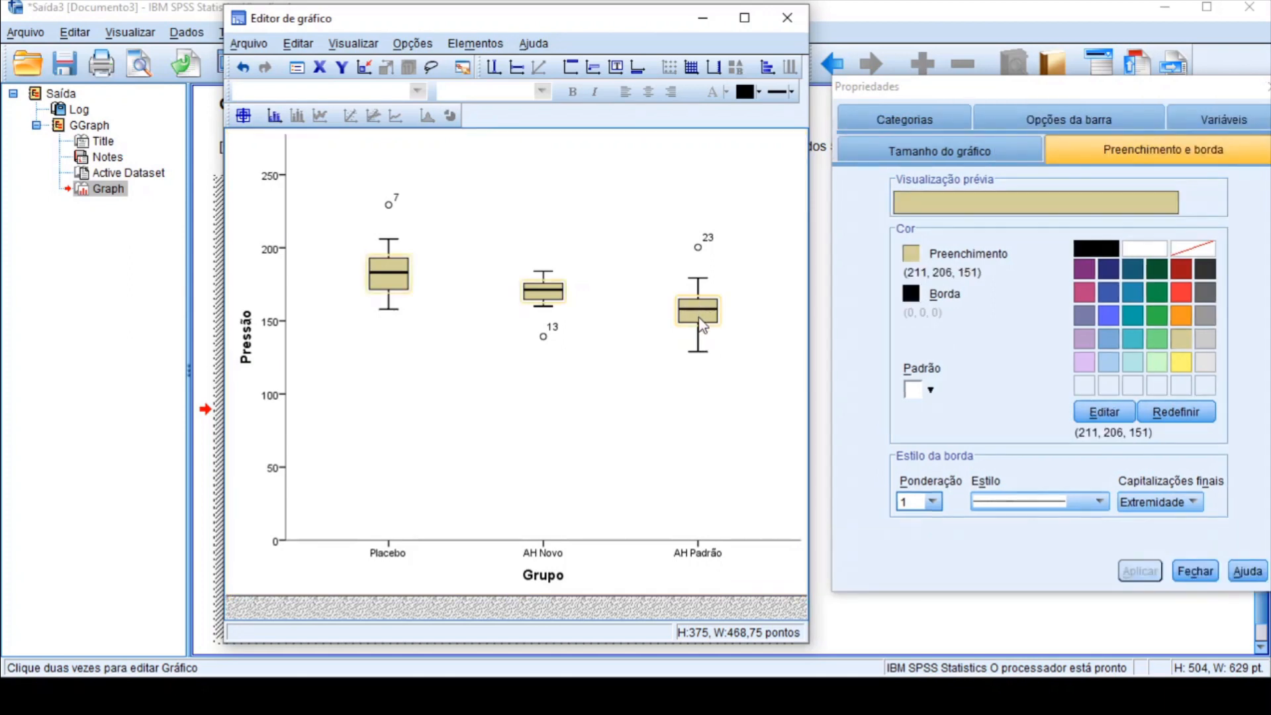
pyautogui.click(1133, 362)
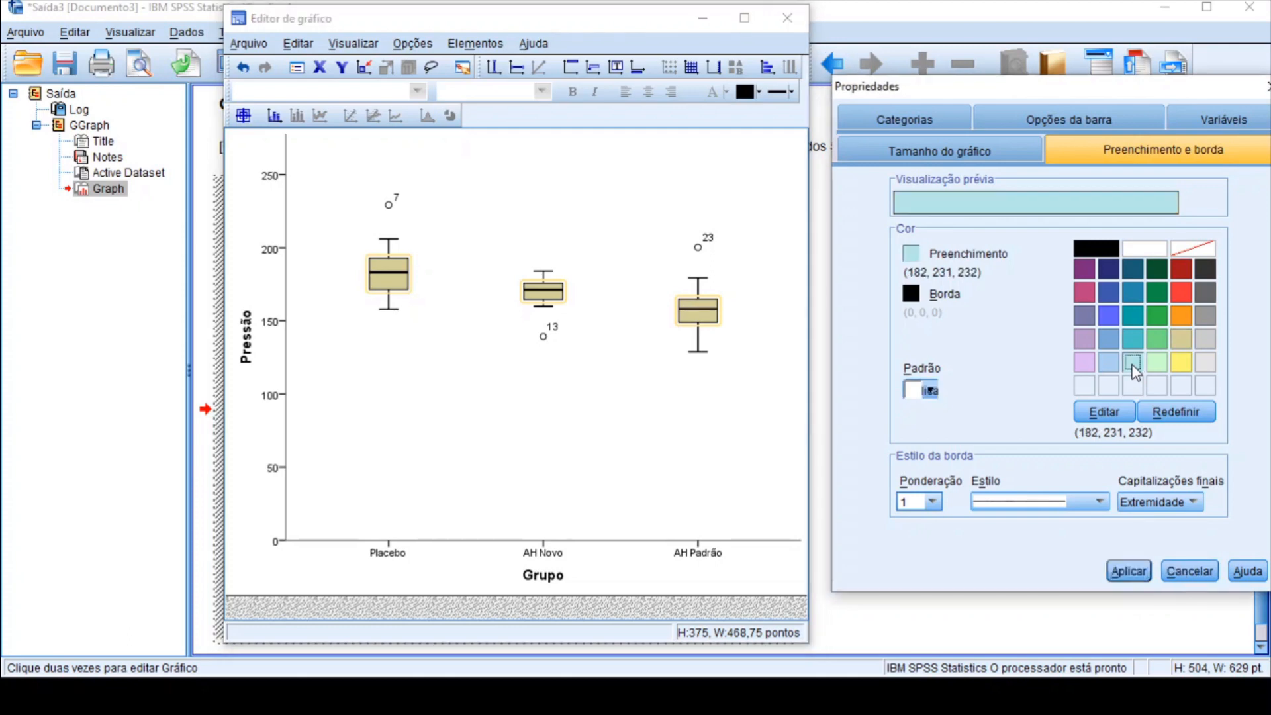
pyautogui.click(1129, 571)
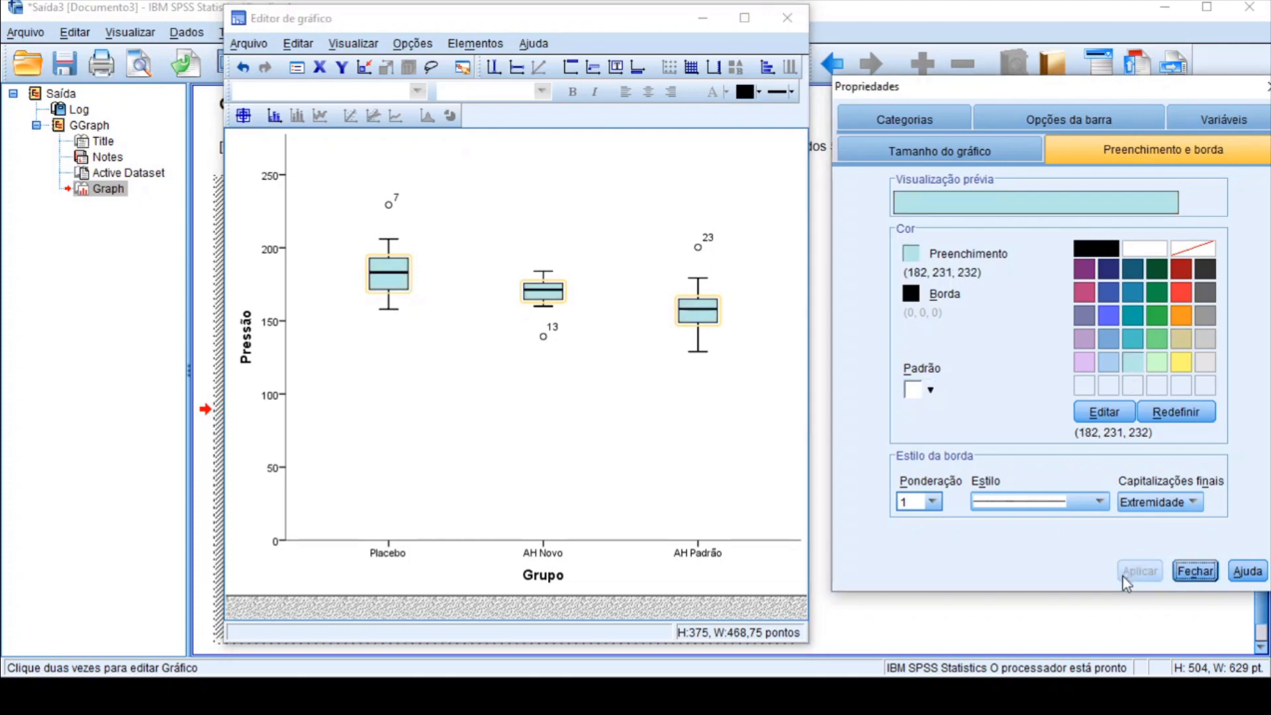
pyautogui.click(759, 427)
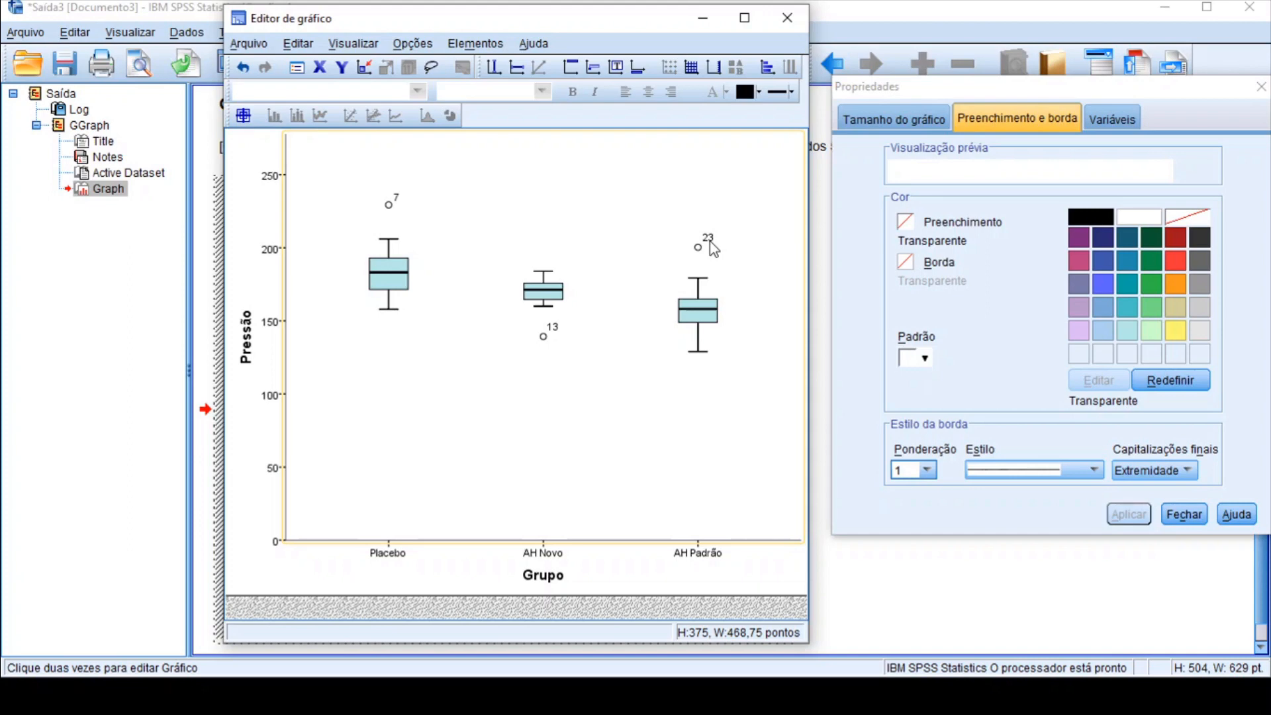
# Switch back to the data window of Banco de Dados 5 to view the case values
pyautogui.moveTo(772, 695)
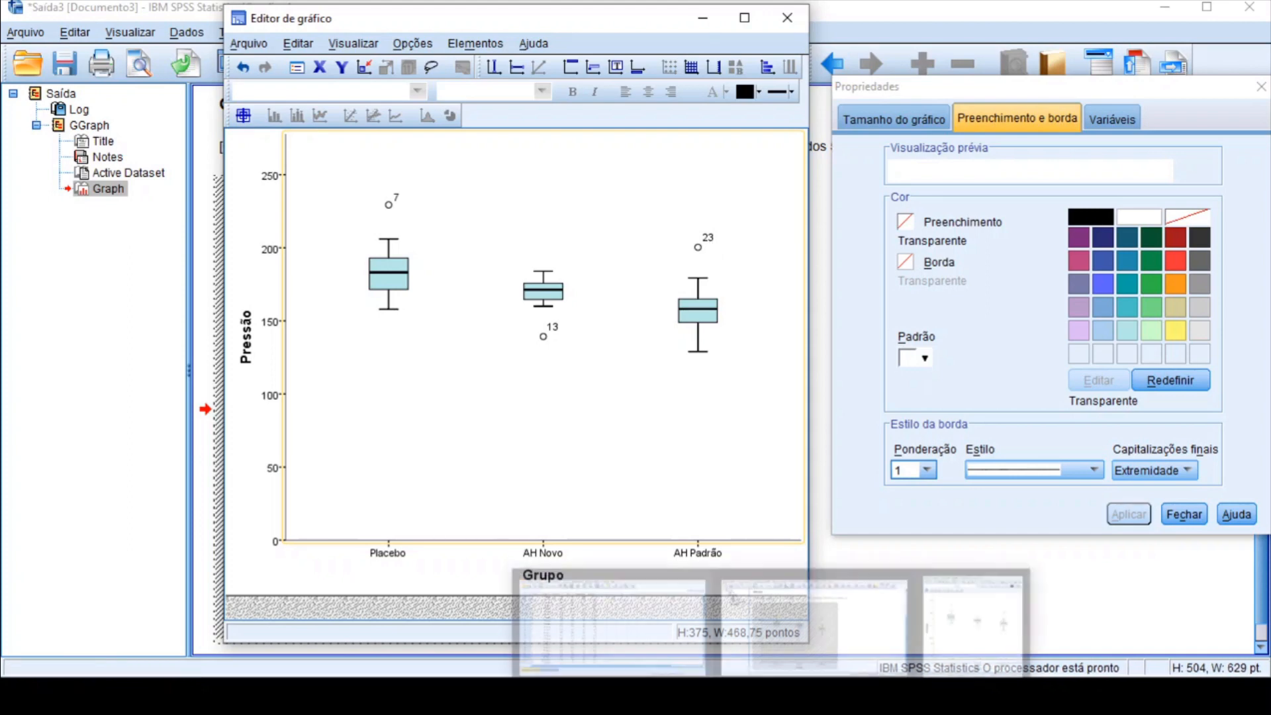
pyautogui.click(612, 616)
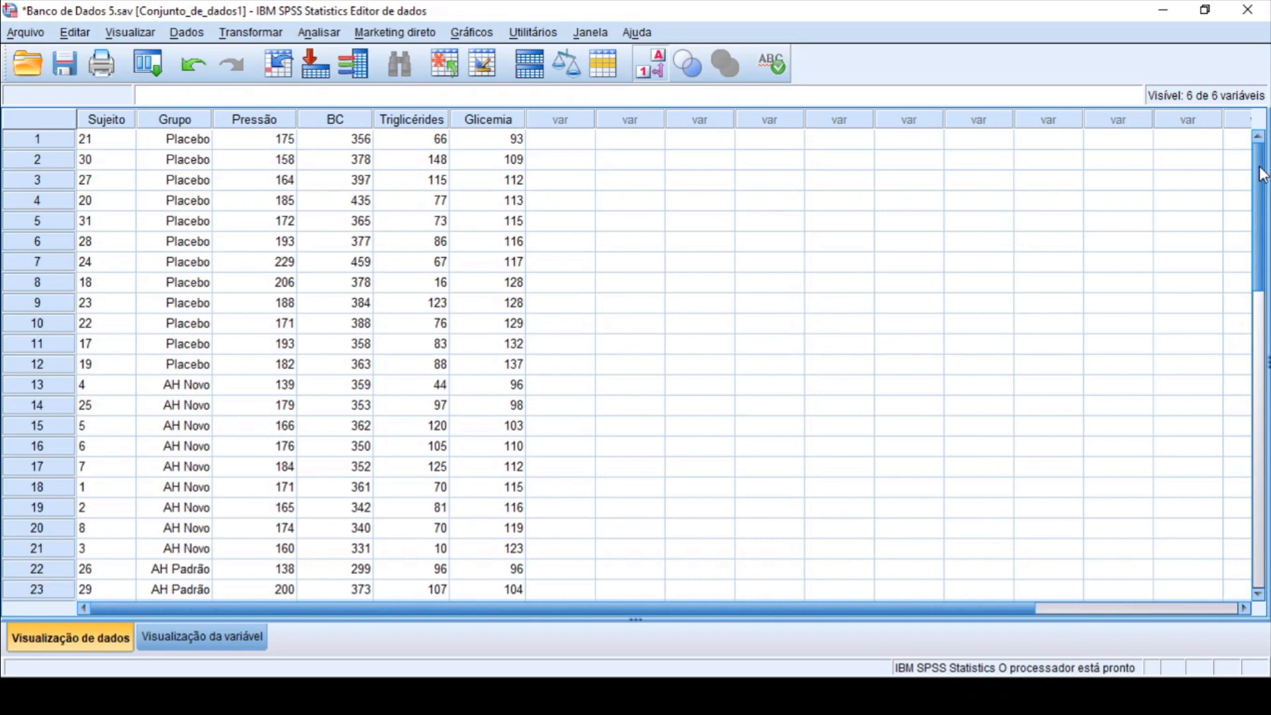
# Look up outlier cases 7 and 13 from the boxplot in their rows of the dataset
pyautogui.click(32, 261)
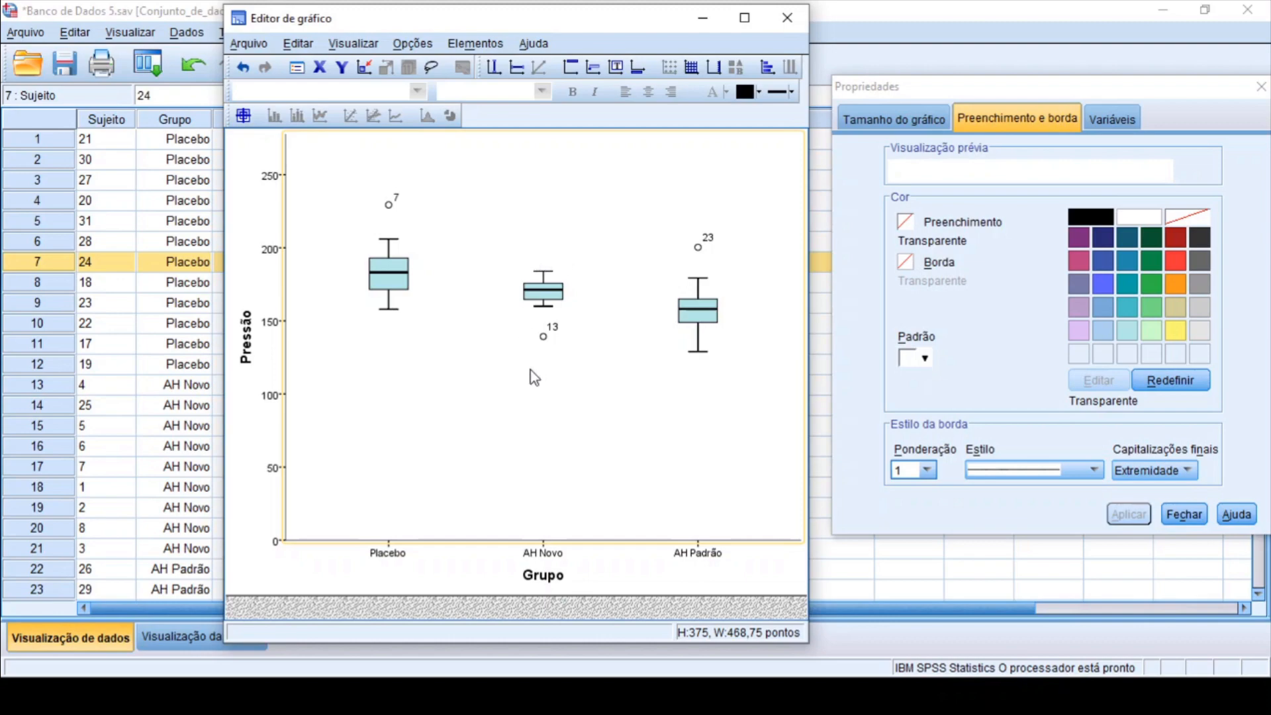
pyautogui.hotkey('alt', 'Tab')
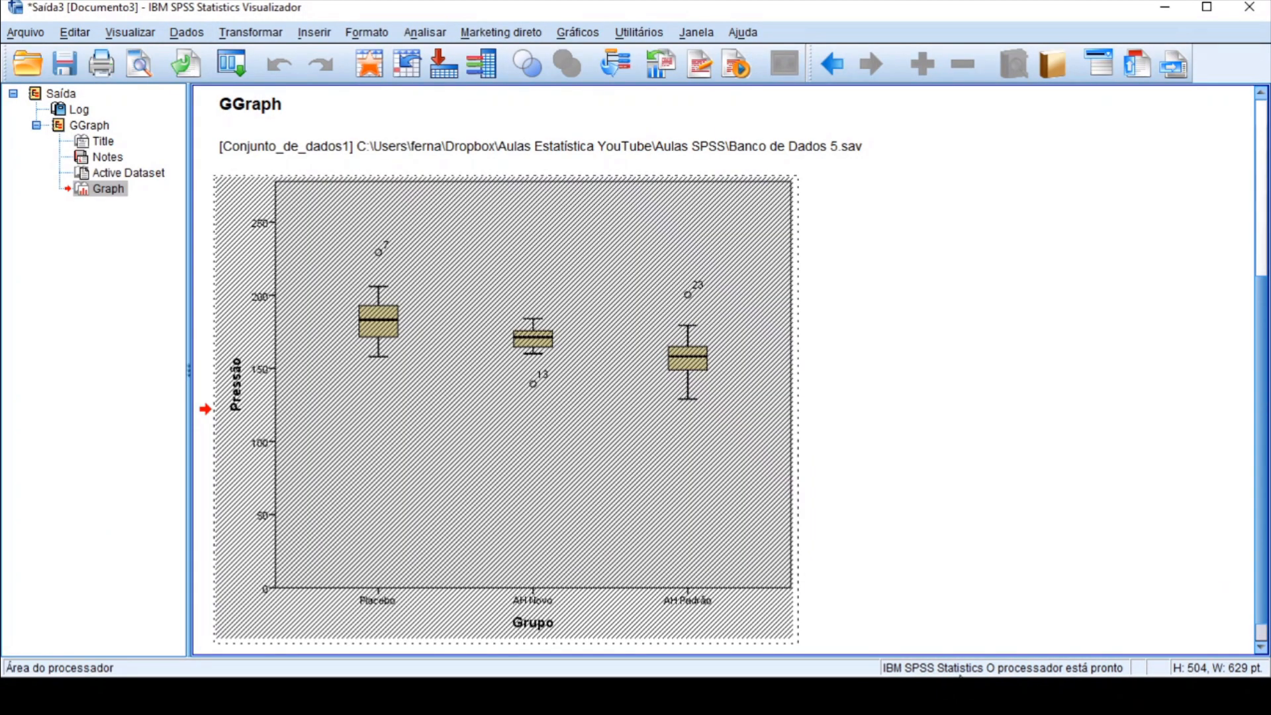
pyautogui.hotkey('alt', 'Tab')
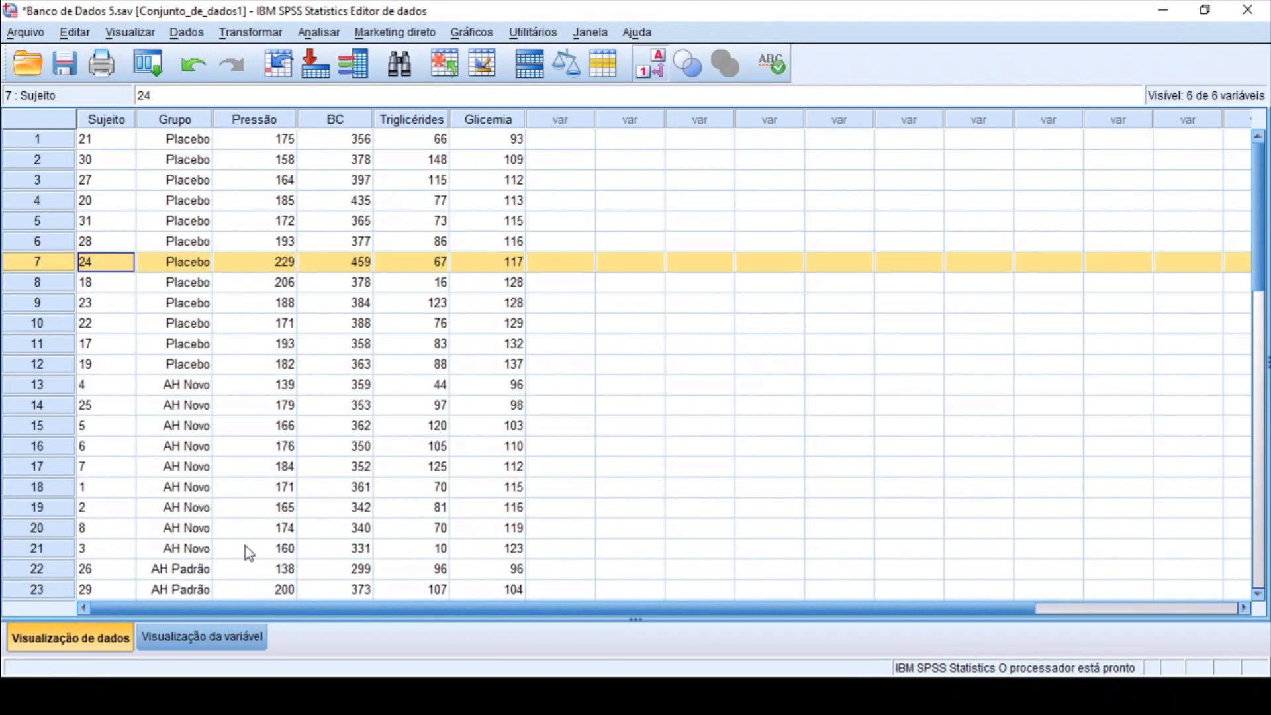
pyautogui.click(47, 389)
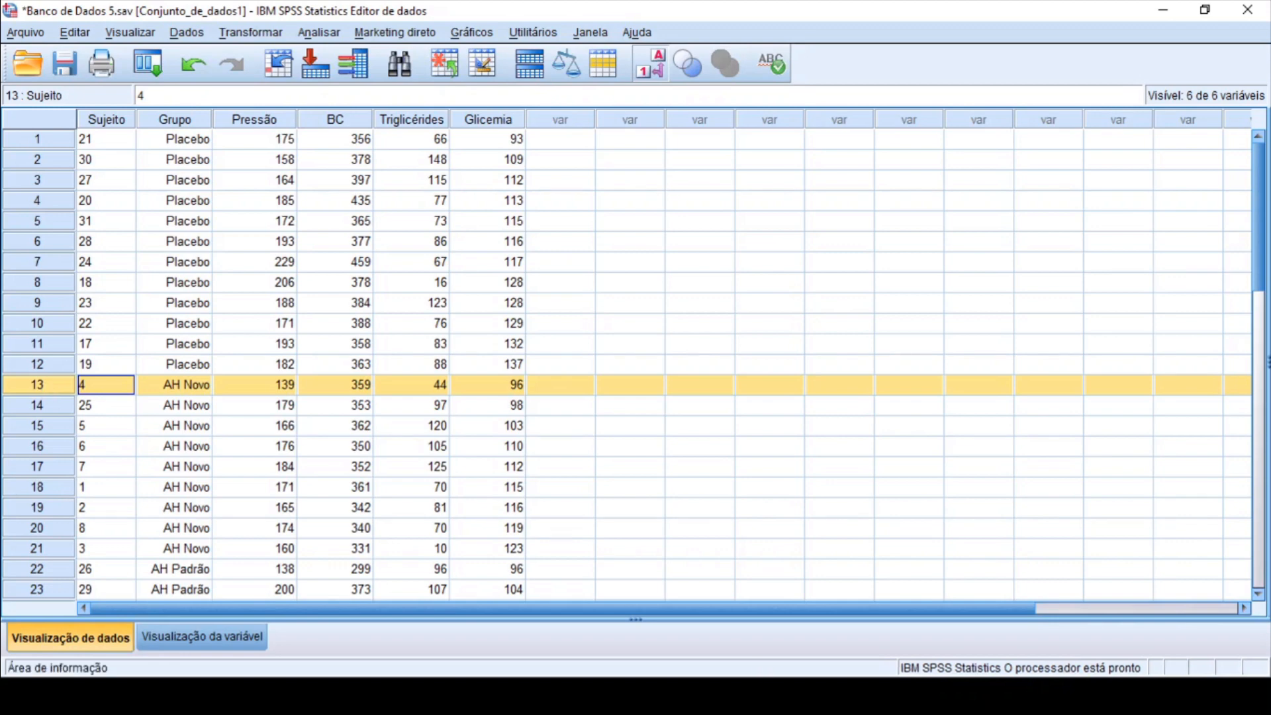
# Remove the Case Number data labels from the outliers in the boxplot
pyautogui.hotkey('alt', 'Tab')
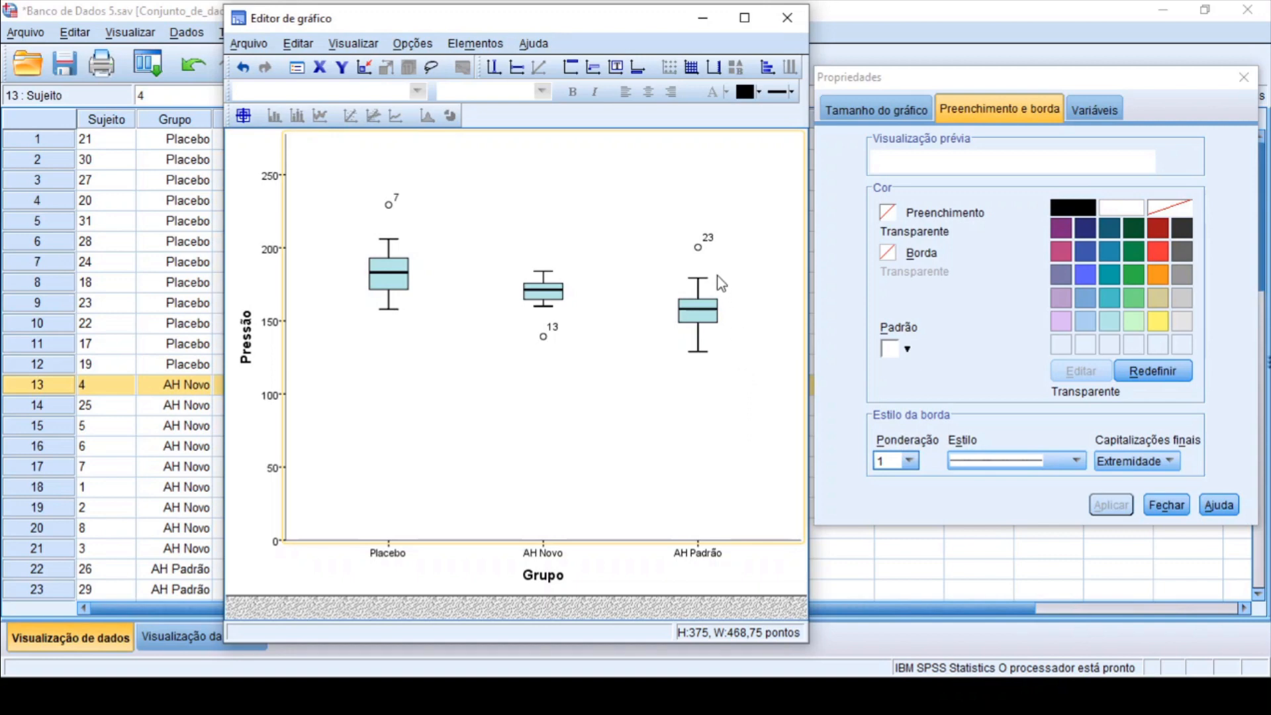
pyautogui.click(709, 240)
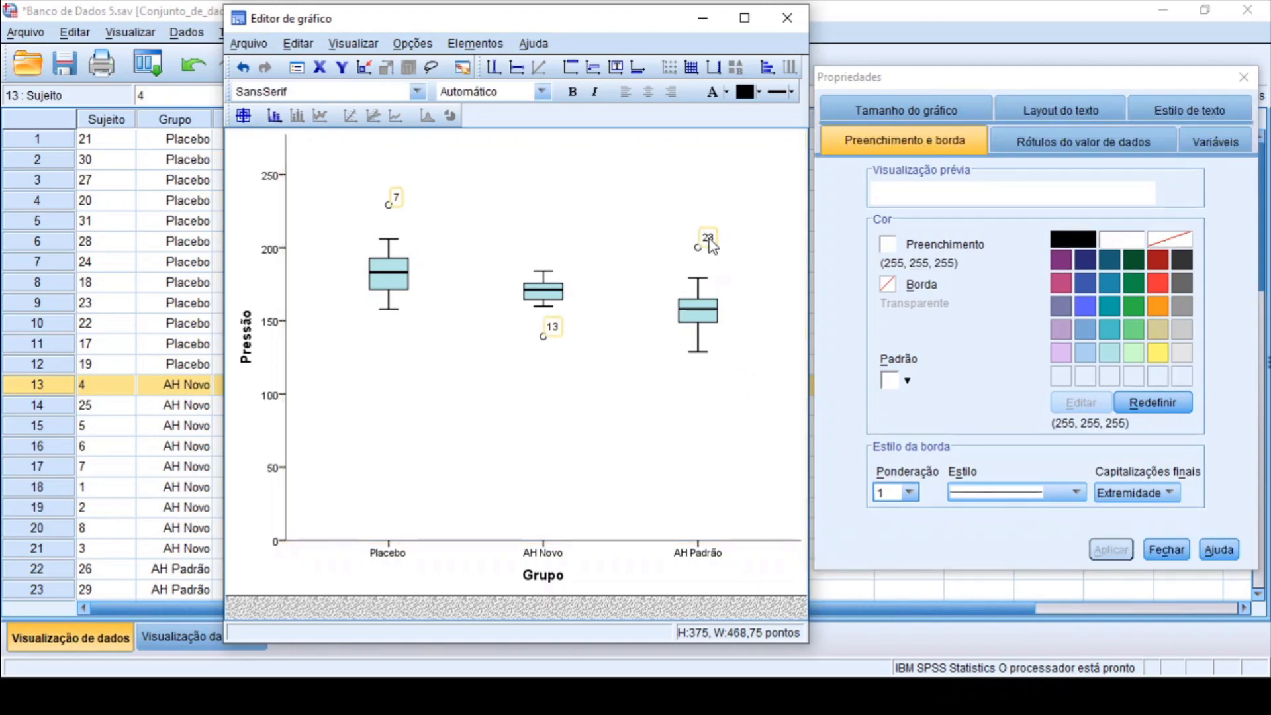
pyautogui.click(1087, 146)
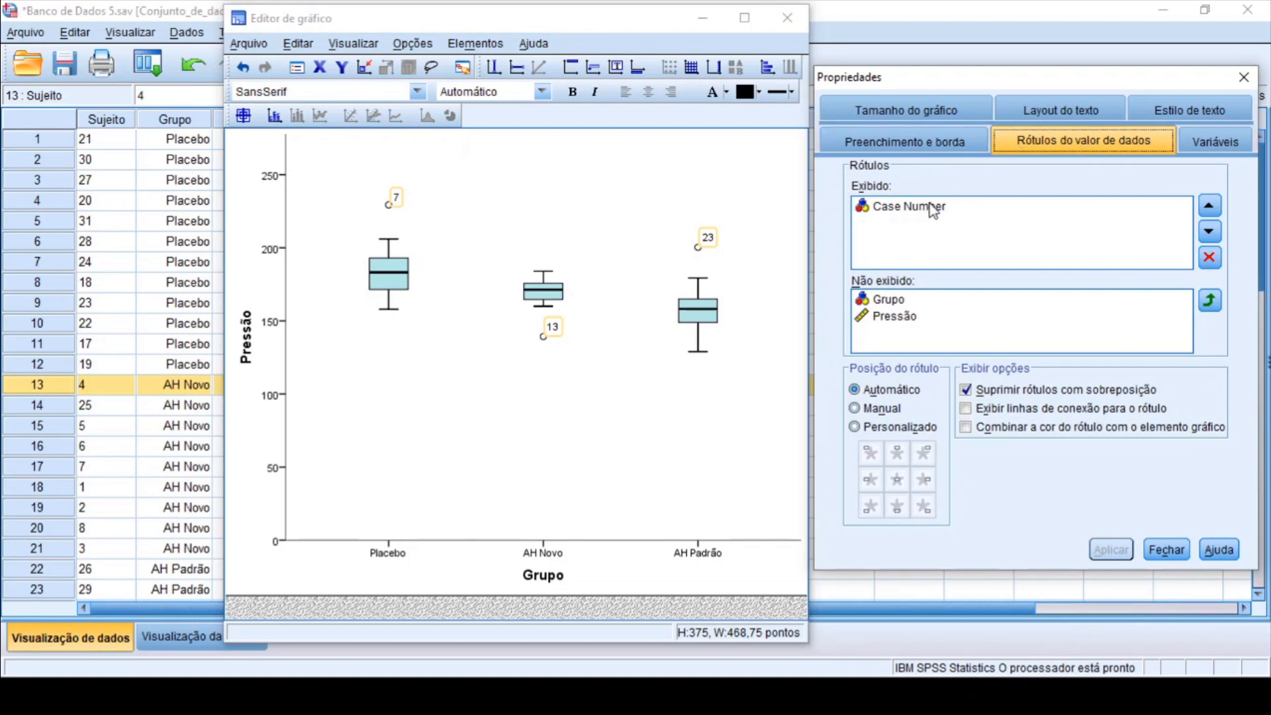
pyautogui.click(1210, 263)
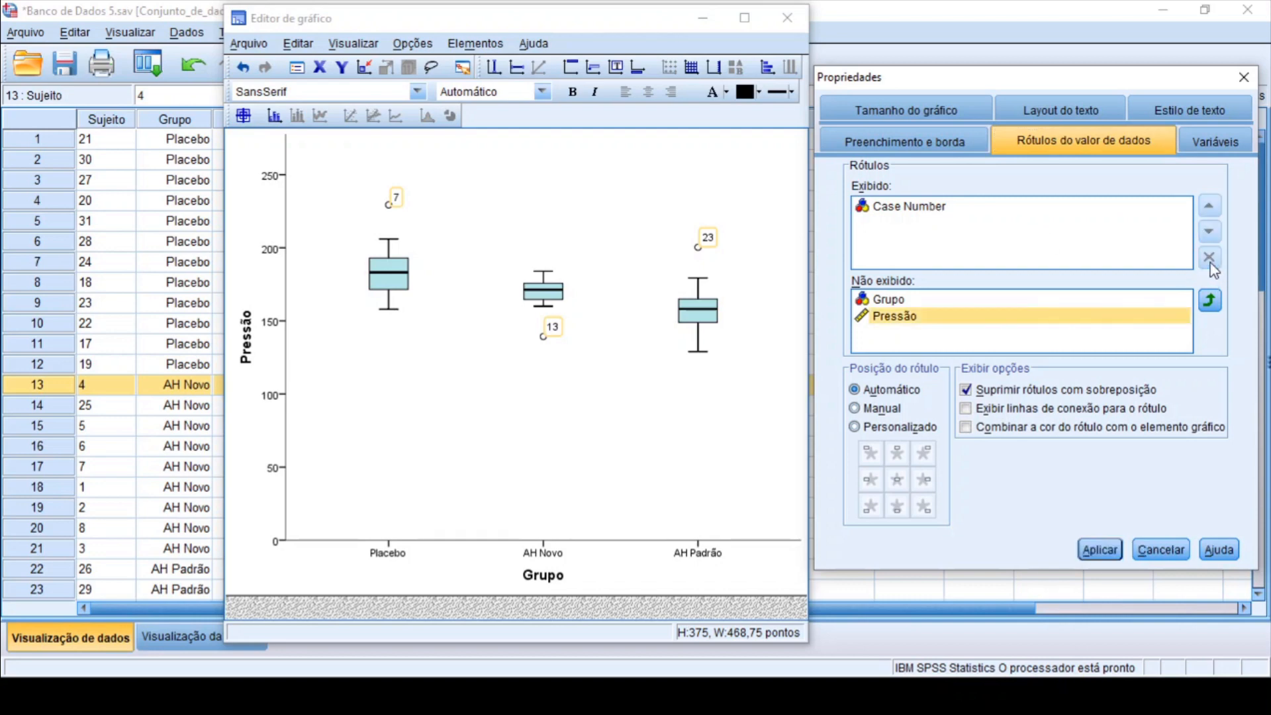
pyautogui.click(943, 205)
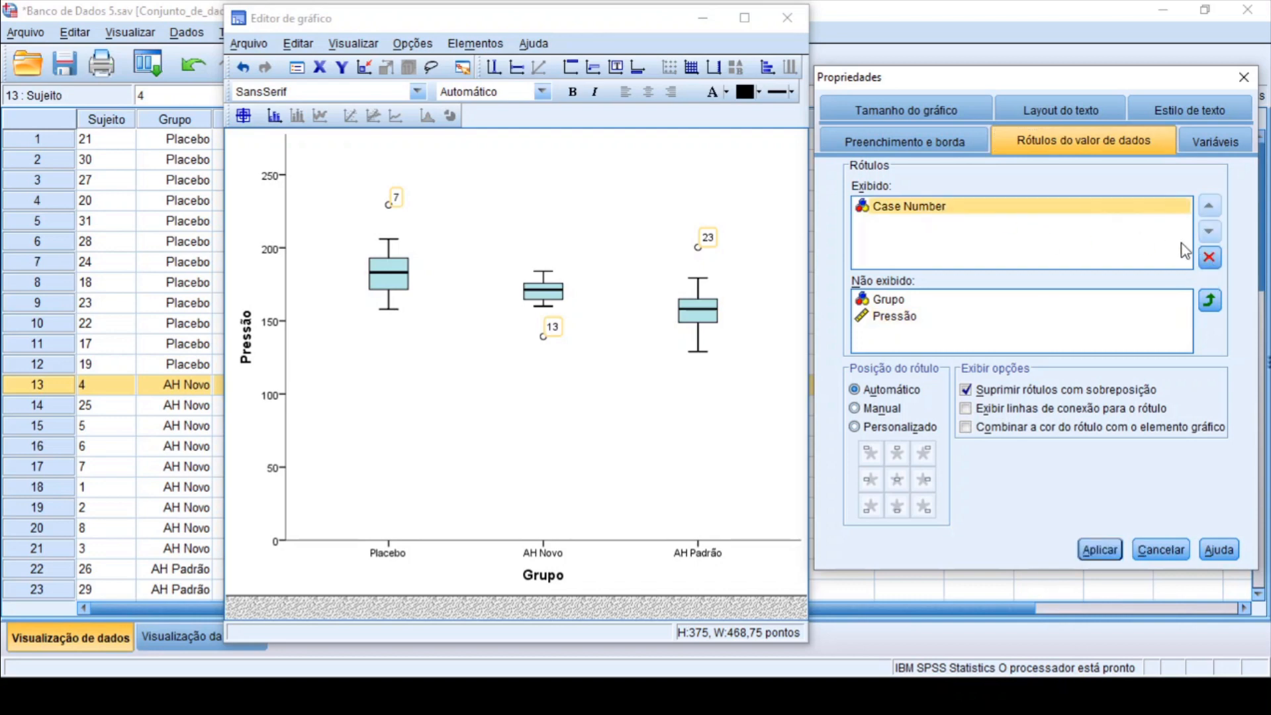
pyautogui.click(1217, 262)
pyautogui.click(1101, 550)
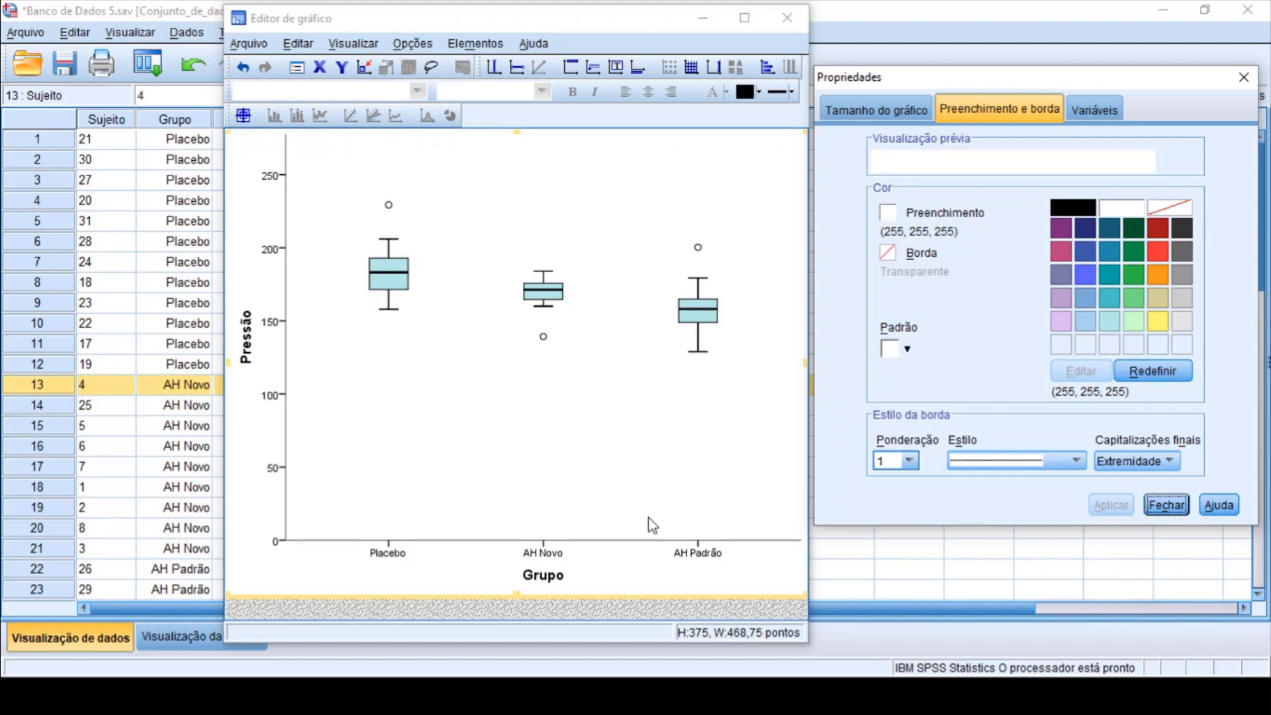
# Change the boxplot's vertical axis title to "Pressão arterial sistólica (mmHg)"
pyautogui.click(251, 357)
pyautogui.click(250, 357)
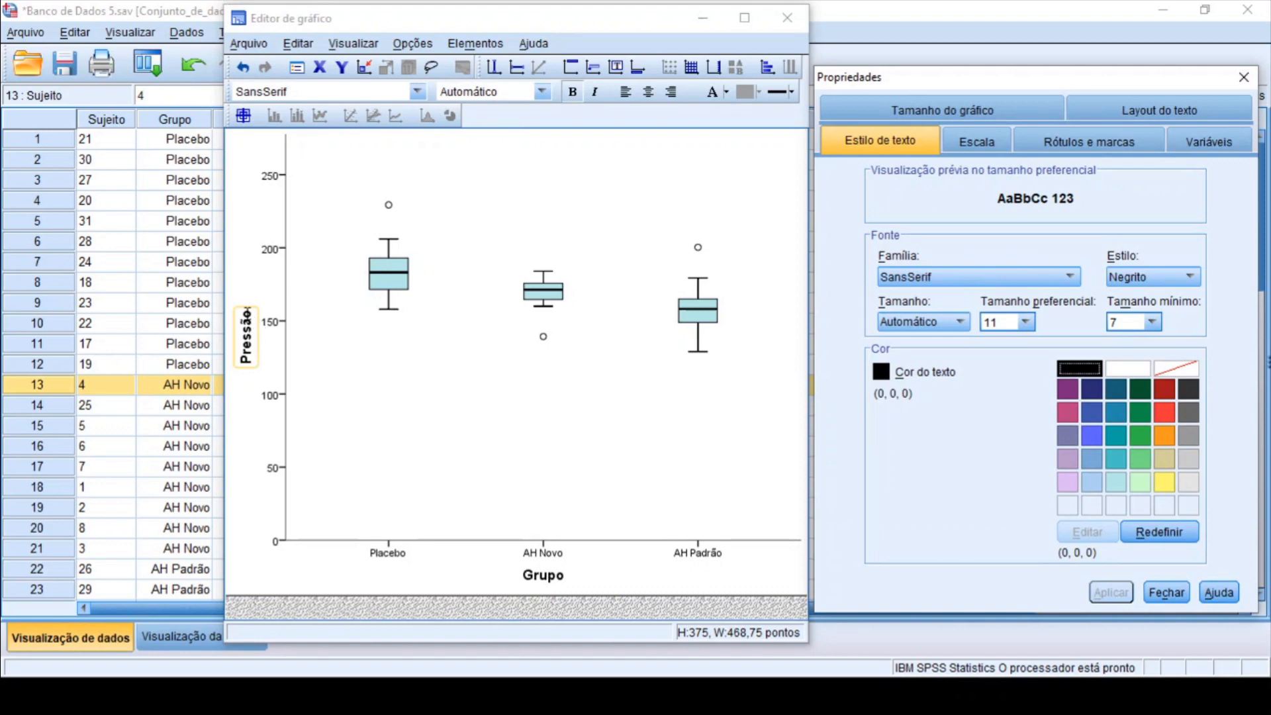
pyautogui.click(247, 312)
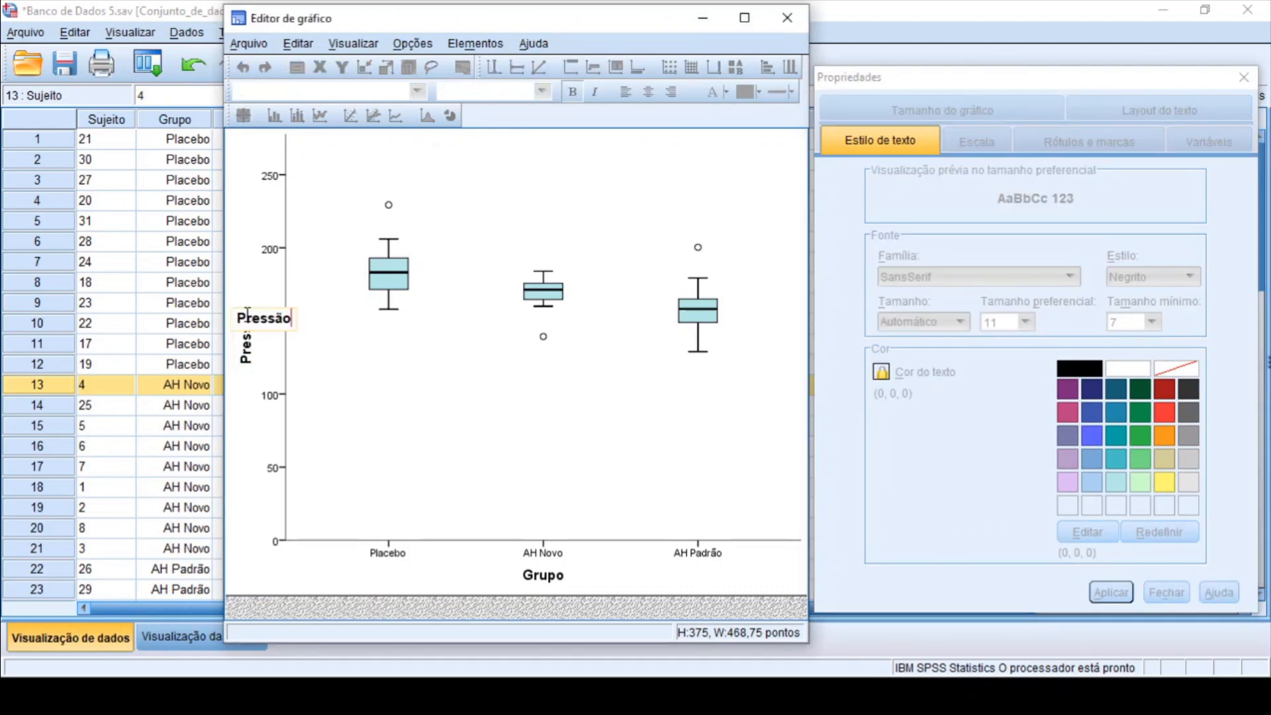
pyautogui.write('rt')
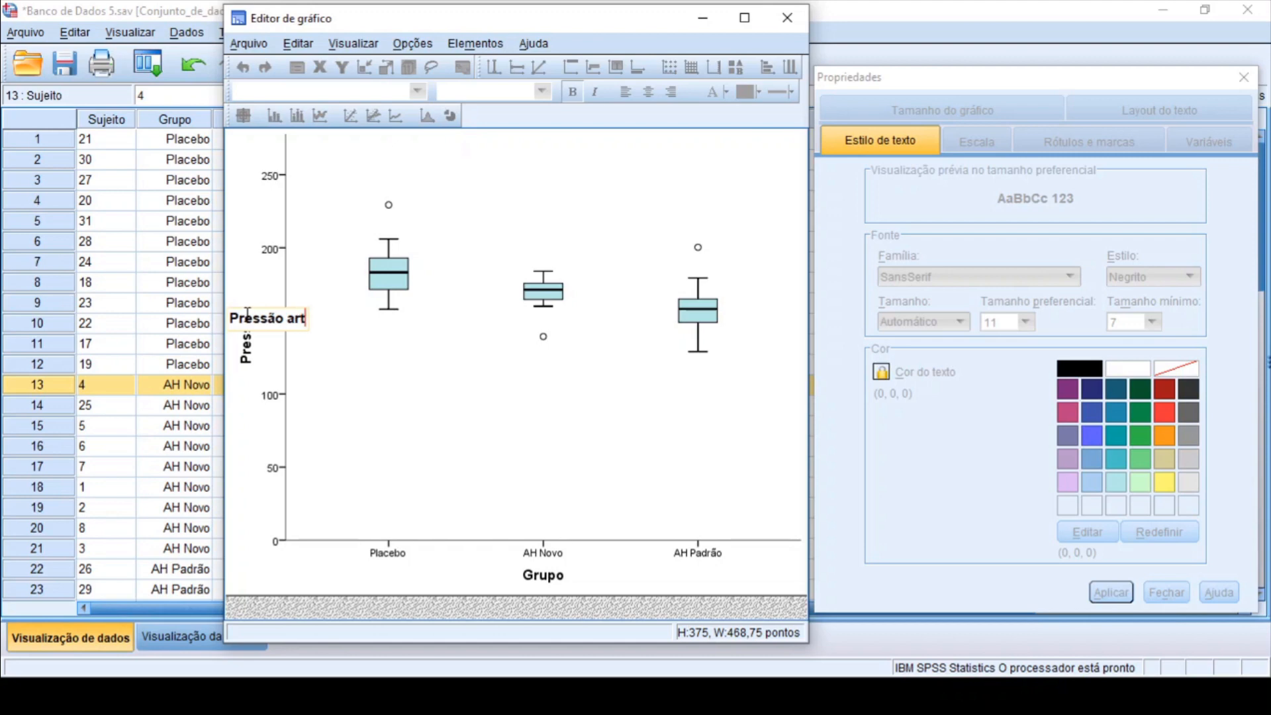
pyautogui.write('erial sist')
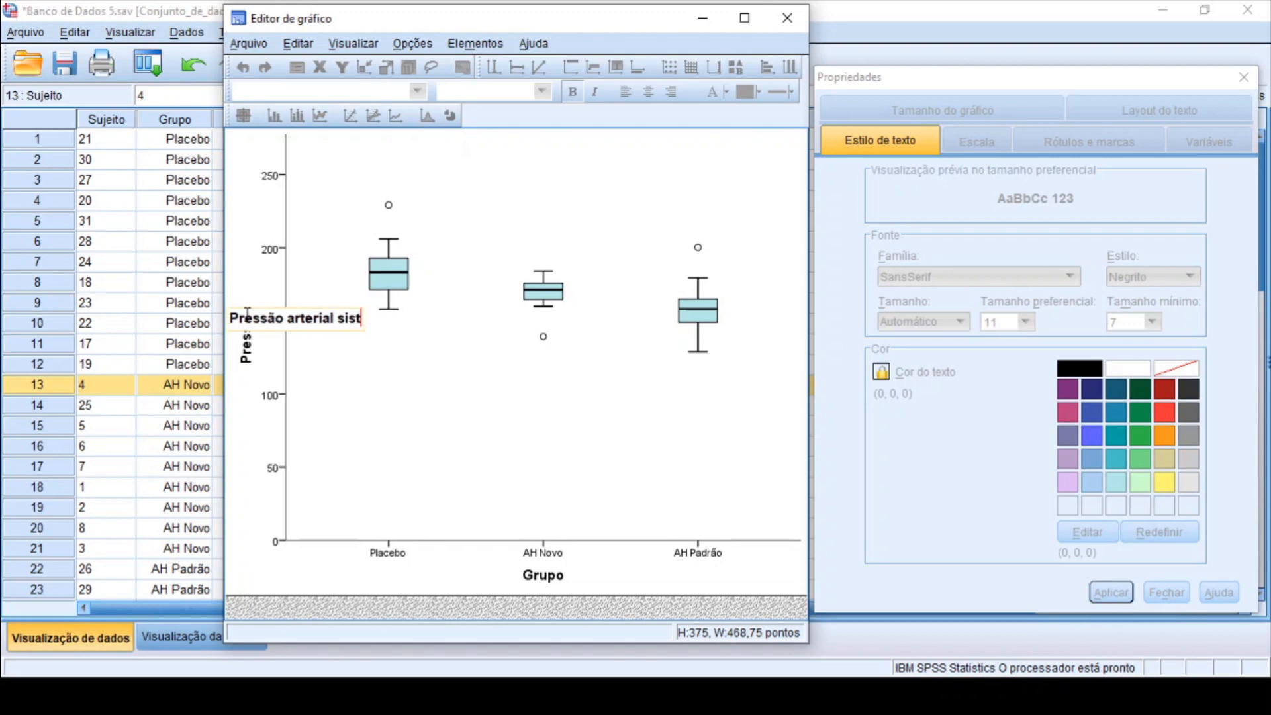
pyautogui.write('ólica (mmHg)')
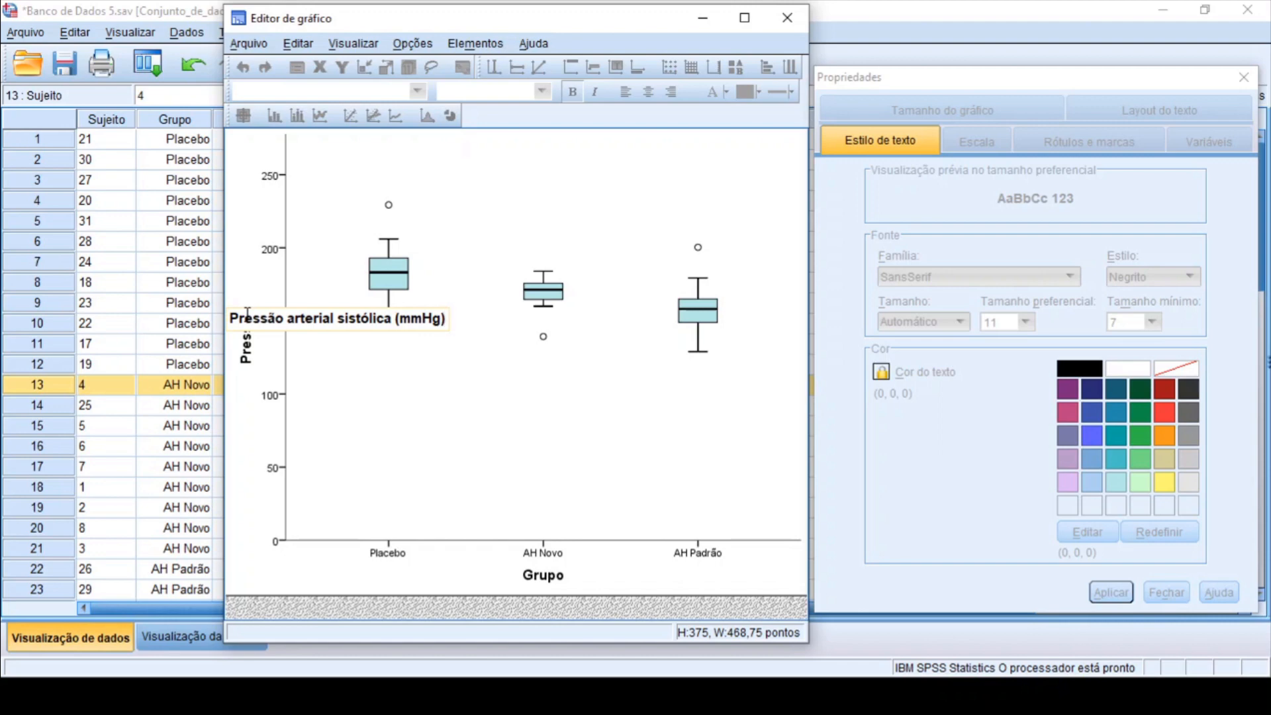
pyautogui.press('Return')
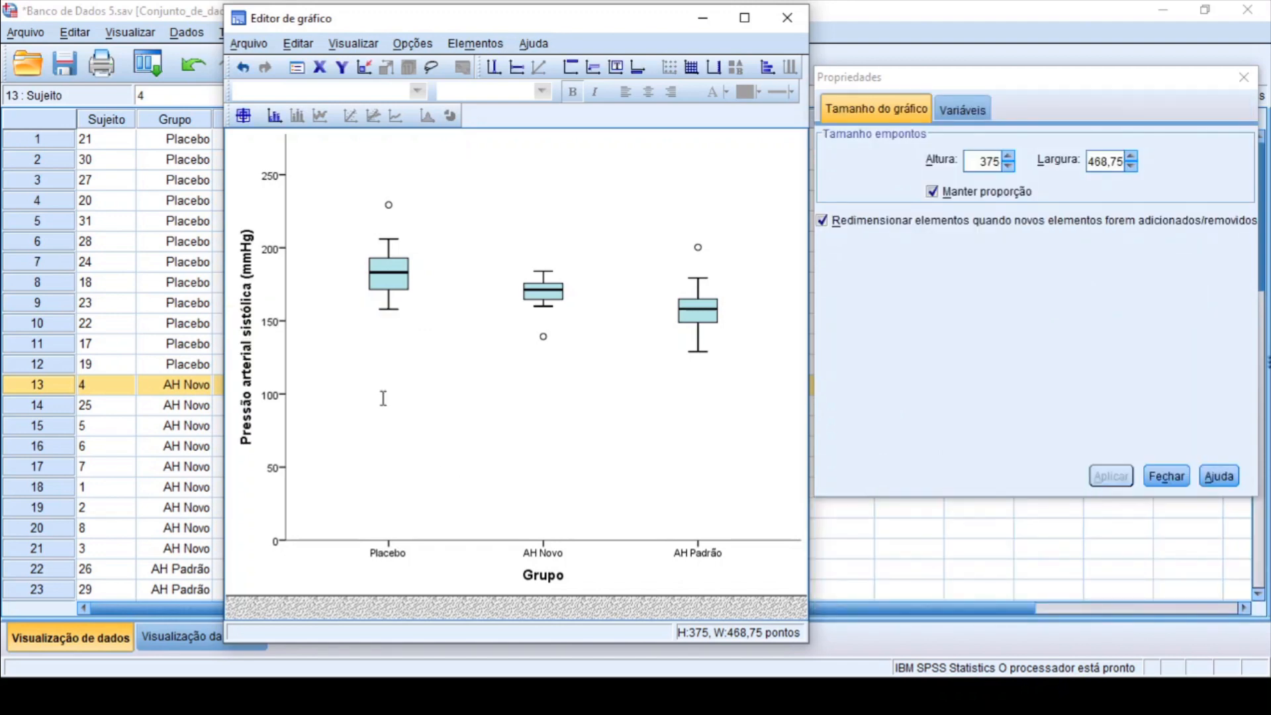
pyautogui.click(272, 254)
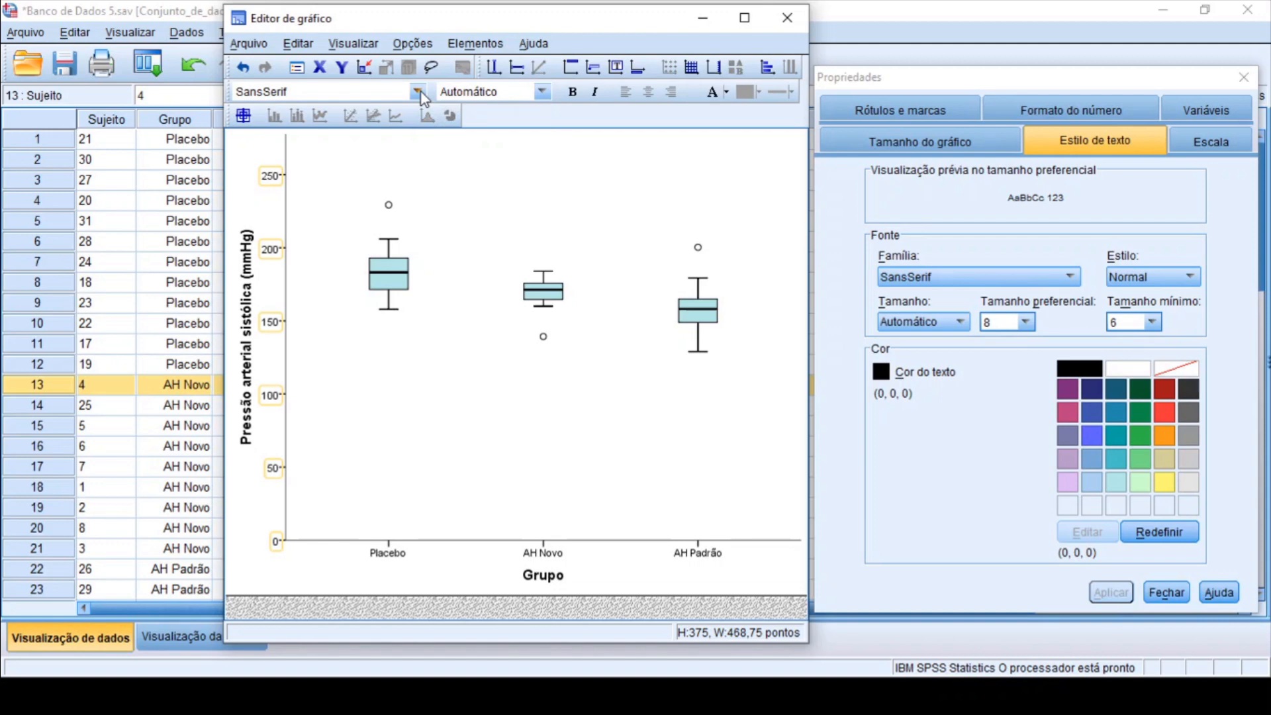
pyautogui.click(258, 217)
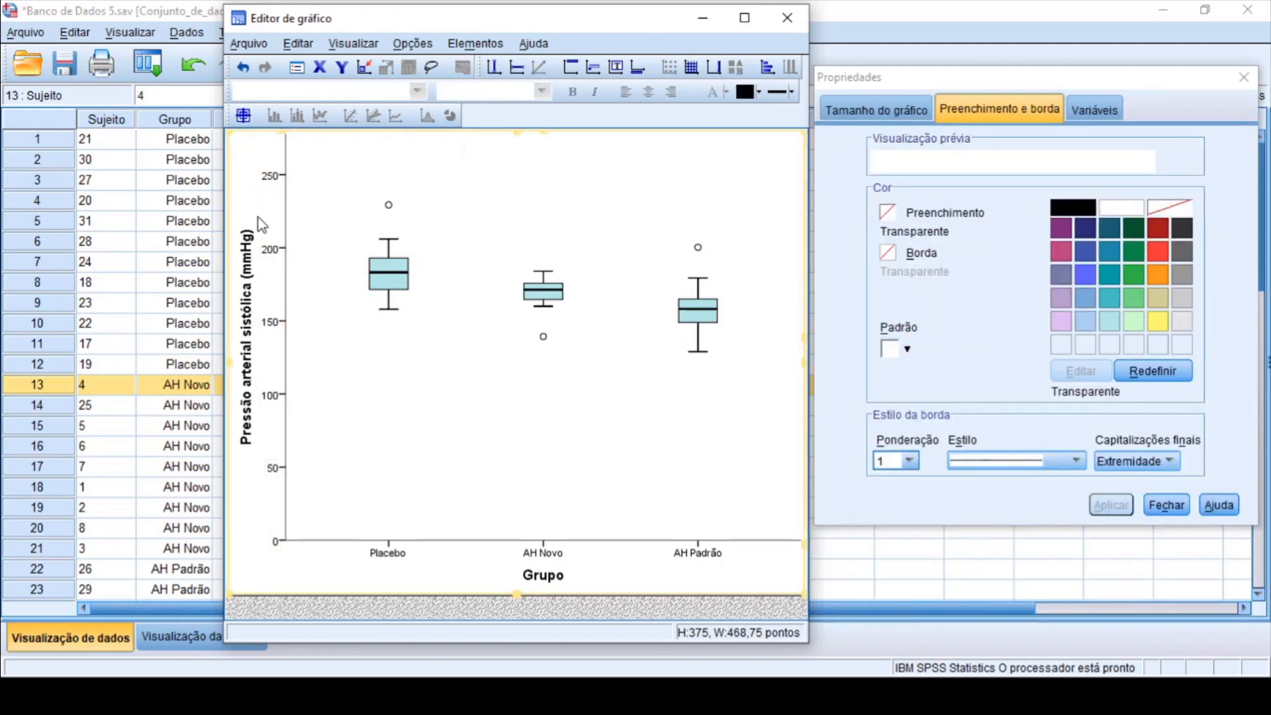
pyautogui.click(269, 251)
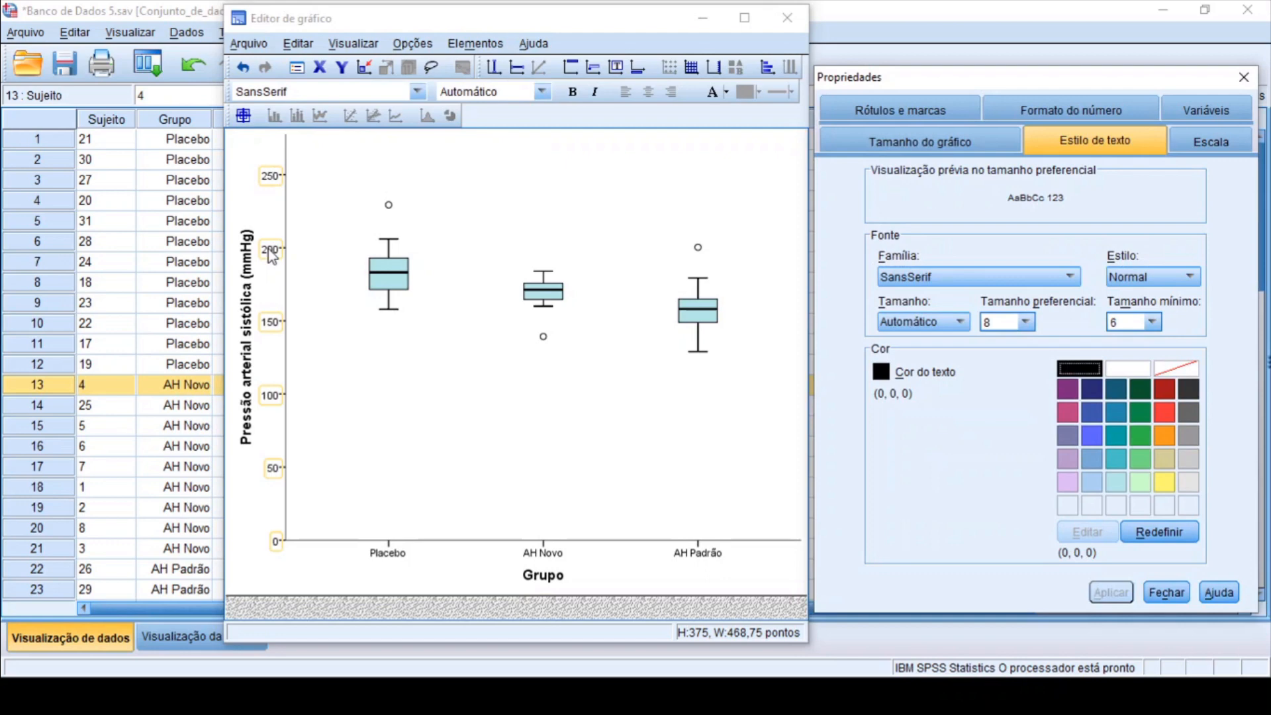
pyautogui.click(274, 218)
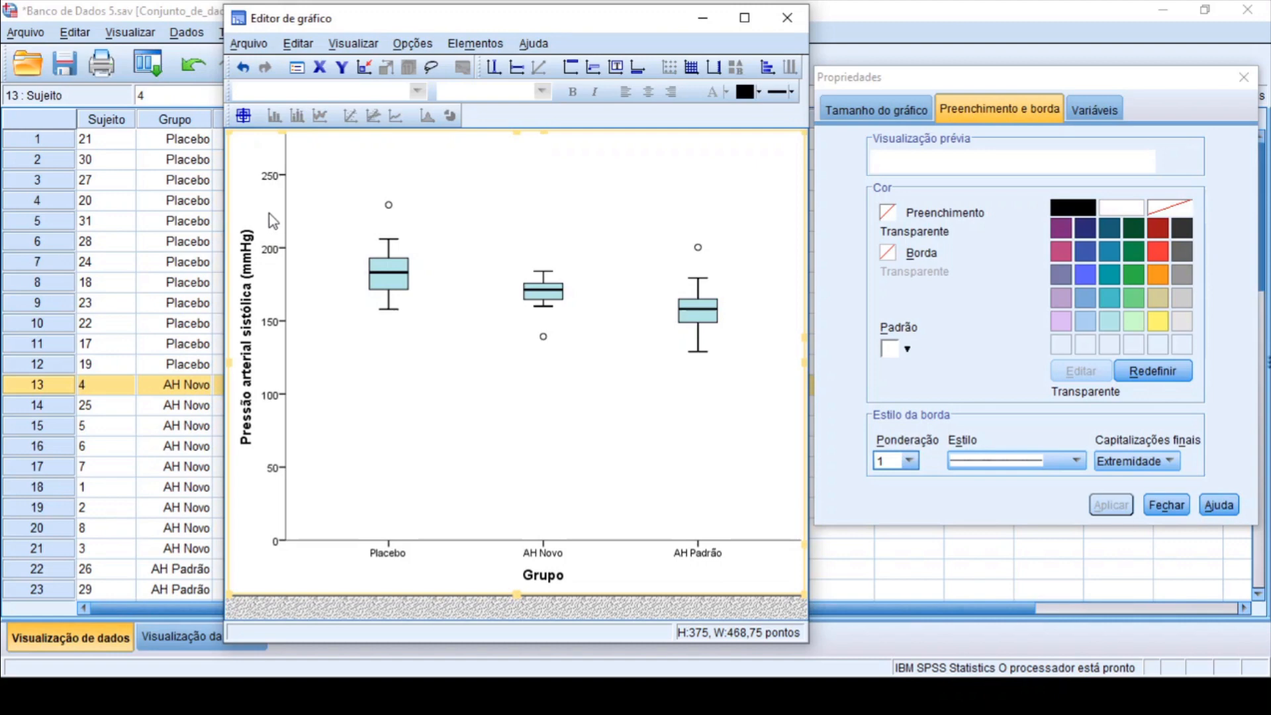
pyautogui.click(470, 609)
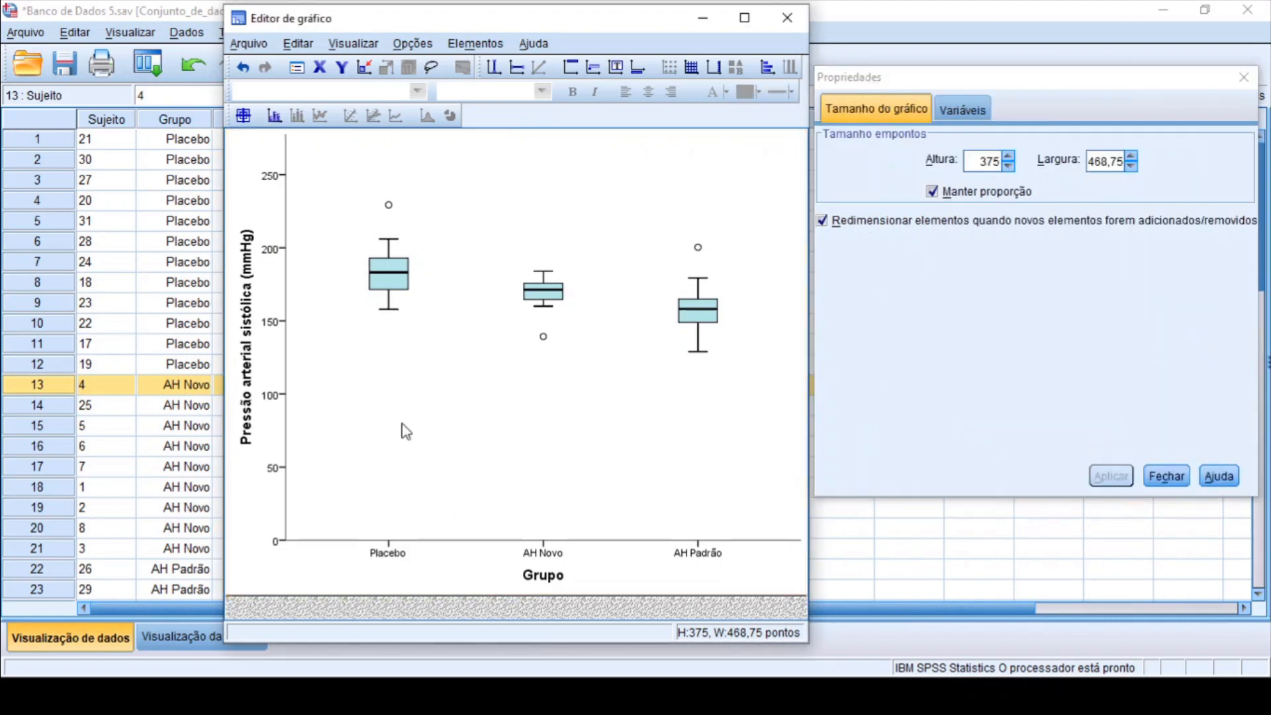
# Set the minimum of the boxplot's vertical axis scale to 100 and close its properties
pyautogui.click(272, 250)
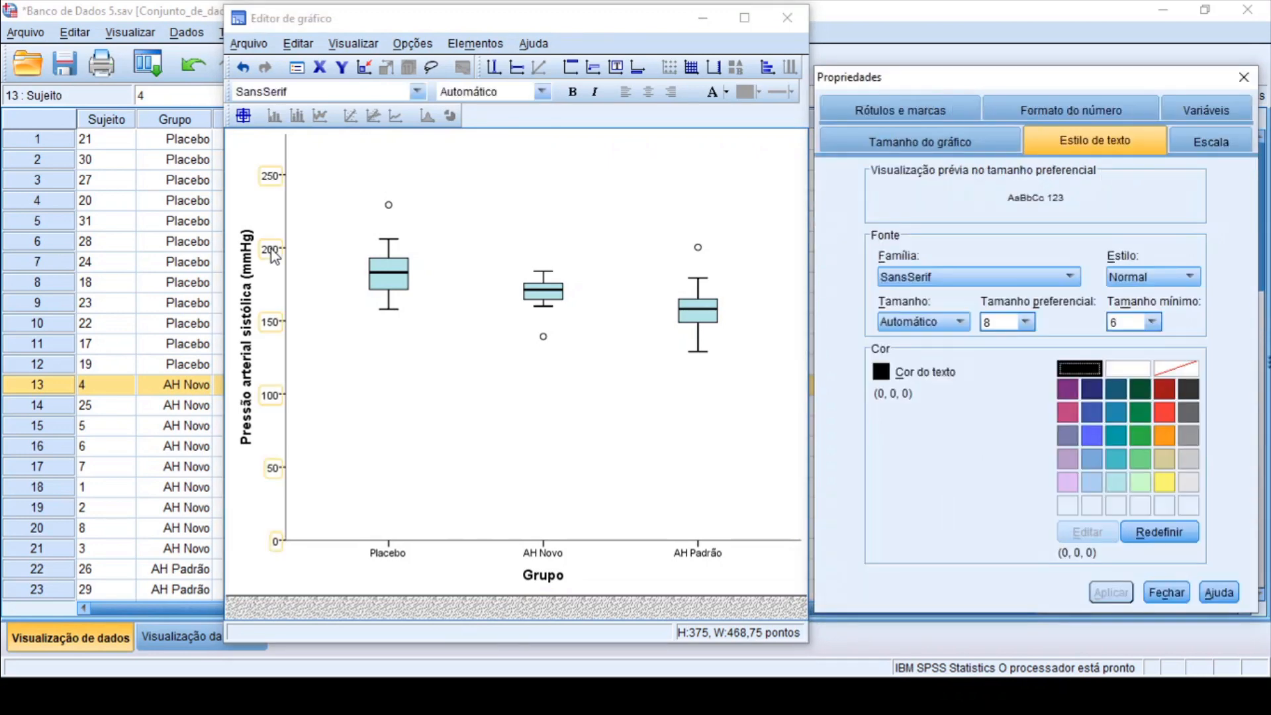
pyautogui.click(1234, 141)
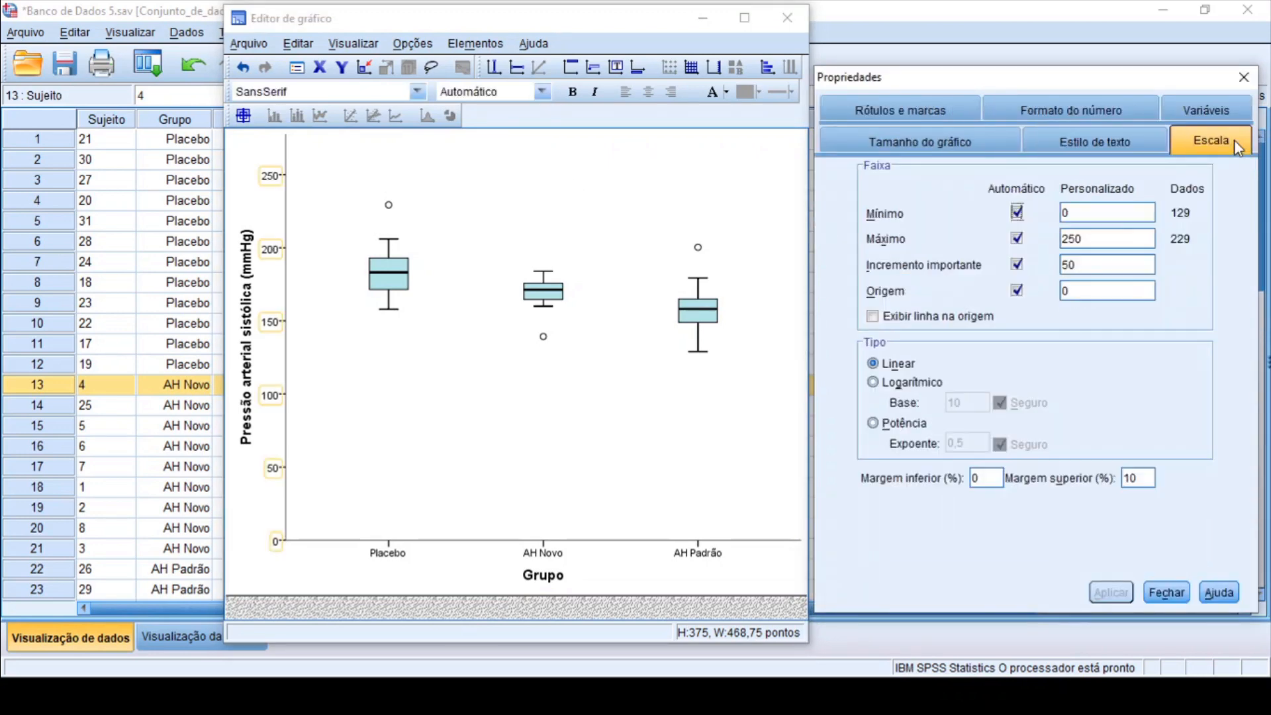
pyautogui.click(1096, 220)
pyautogui.press('BackSpace')
pyautogui.write('100')
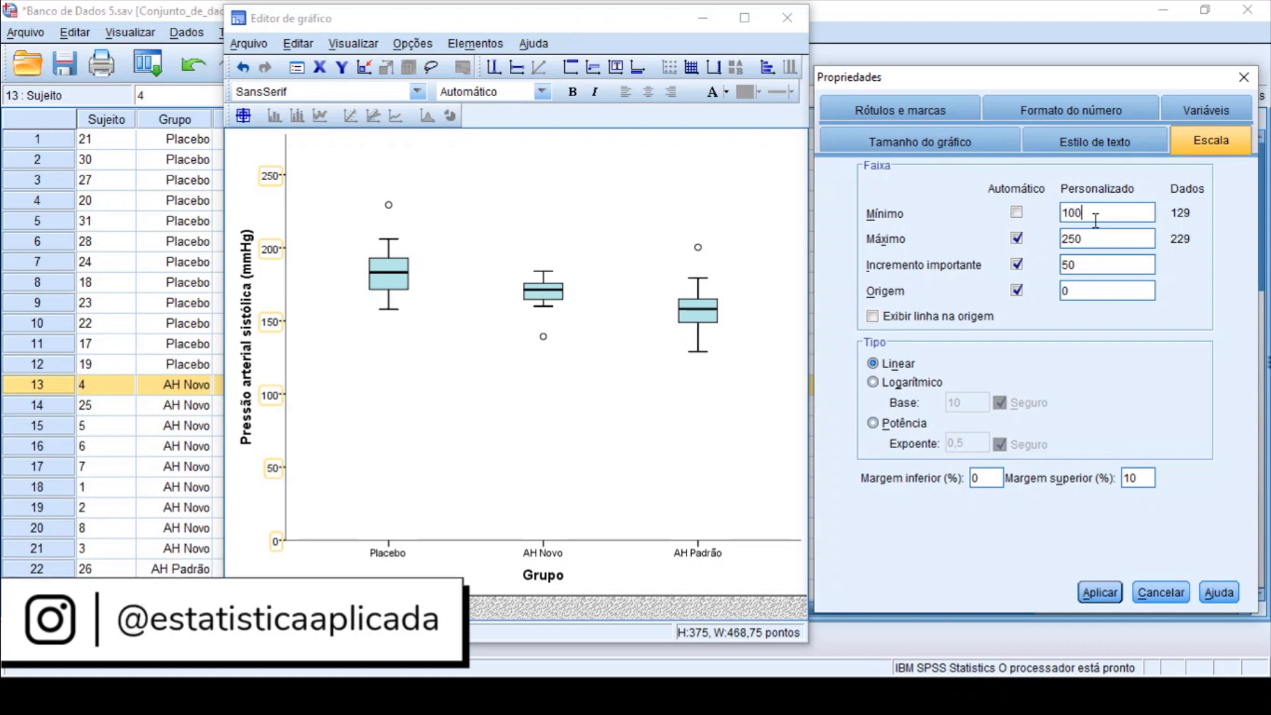
pyautogui.click(1099, 592)
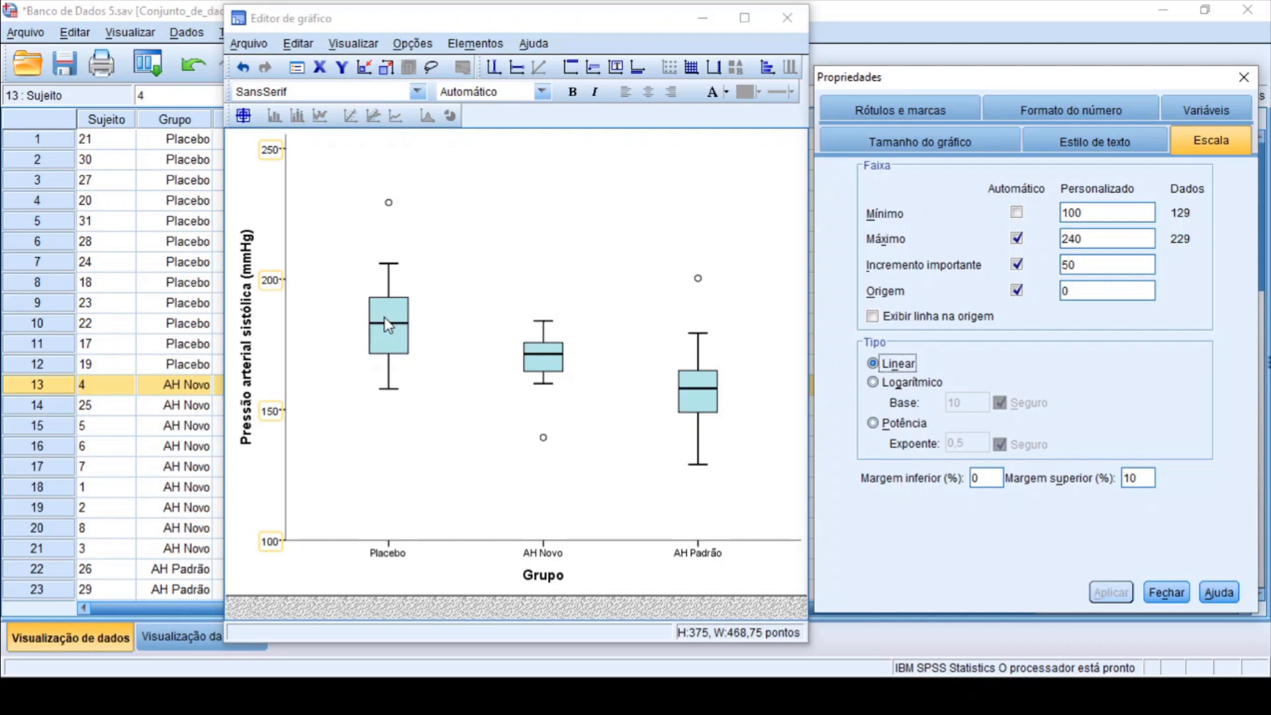
pyautogui.click(1166, 593)
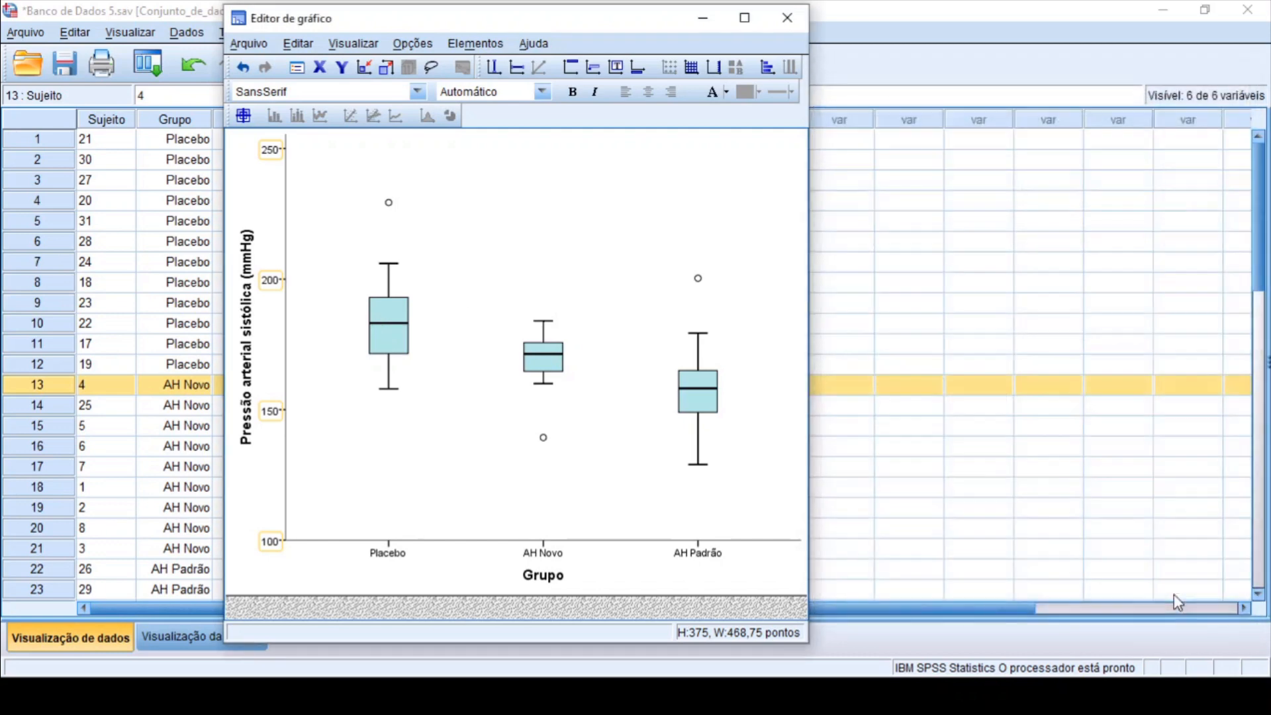
# Close the Chart Editor and view the formatted boxplot in the output document without a selection
pyautogui.click(796, 23)
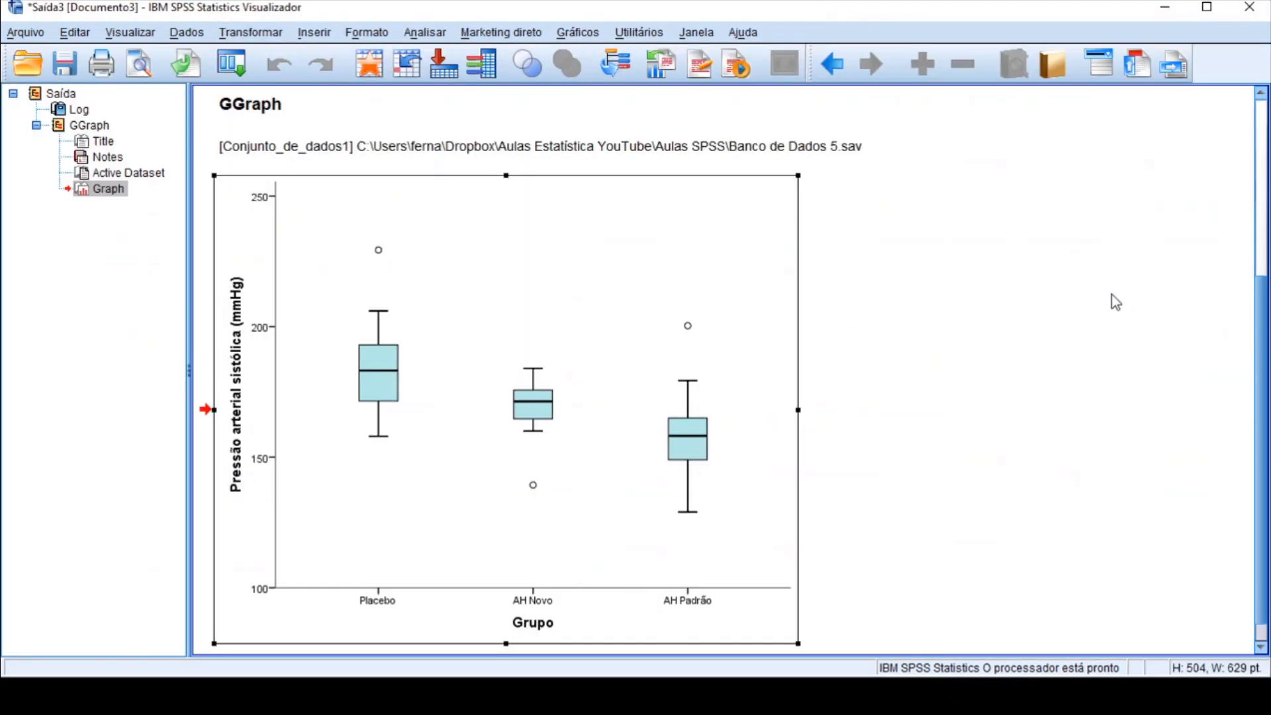
pyautogui.click(1109, 303)
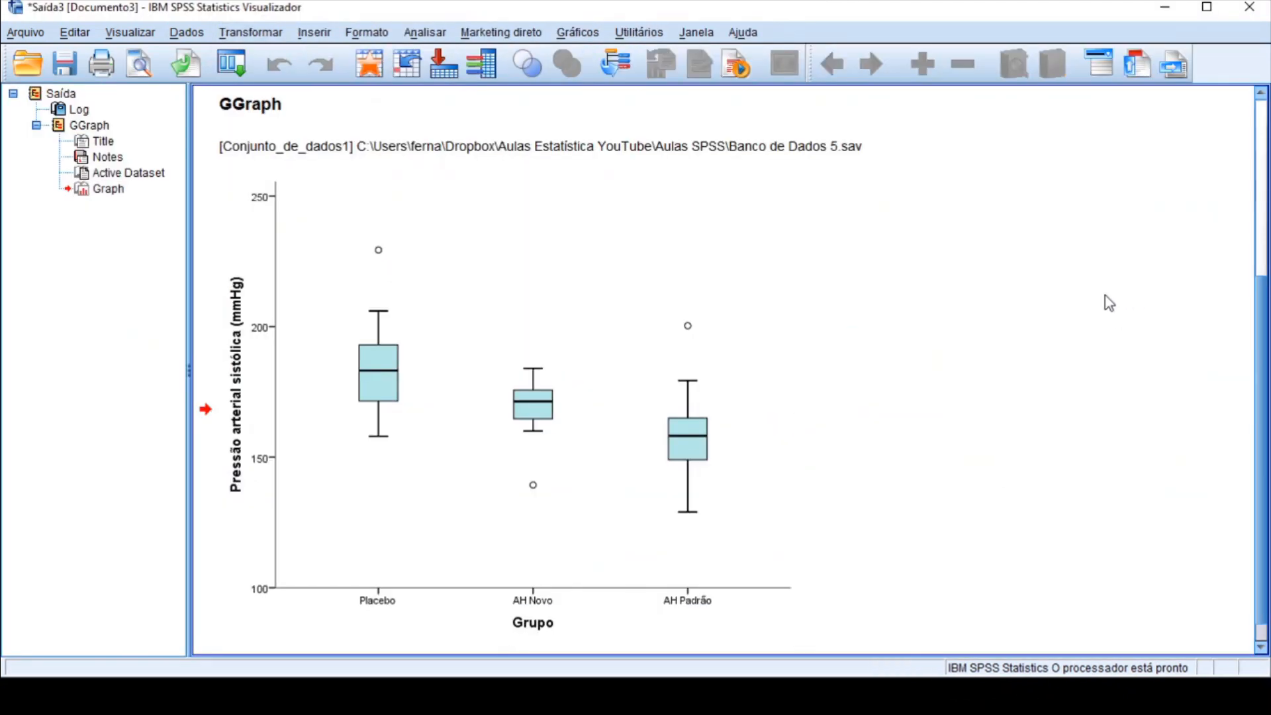
pyautogui.scroll(-2, 1261, 323)
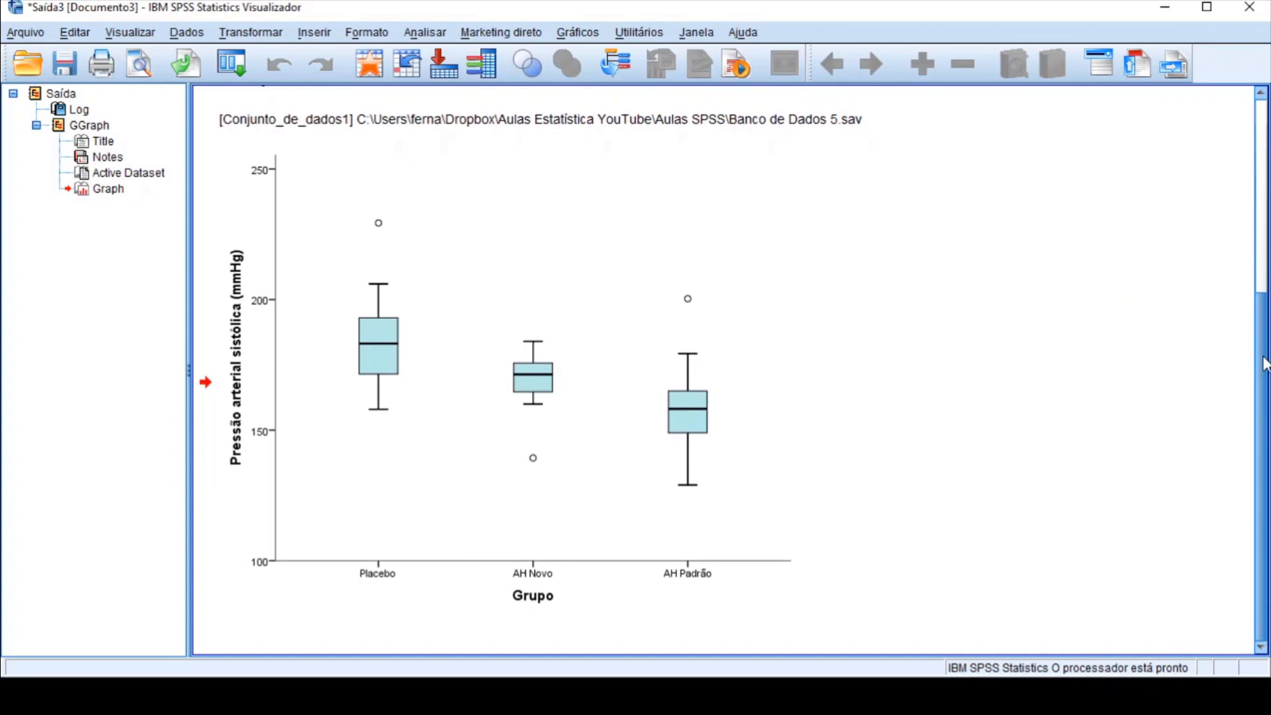
# Review the document types offered for exporting the selected boxplot, and leave the export without saving
pyautogui.click(646, 246)
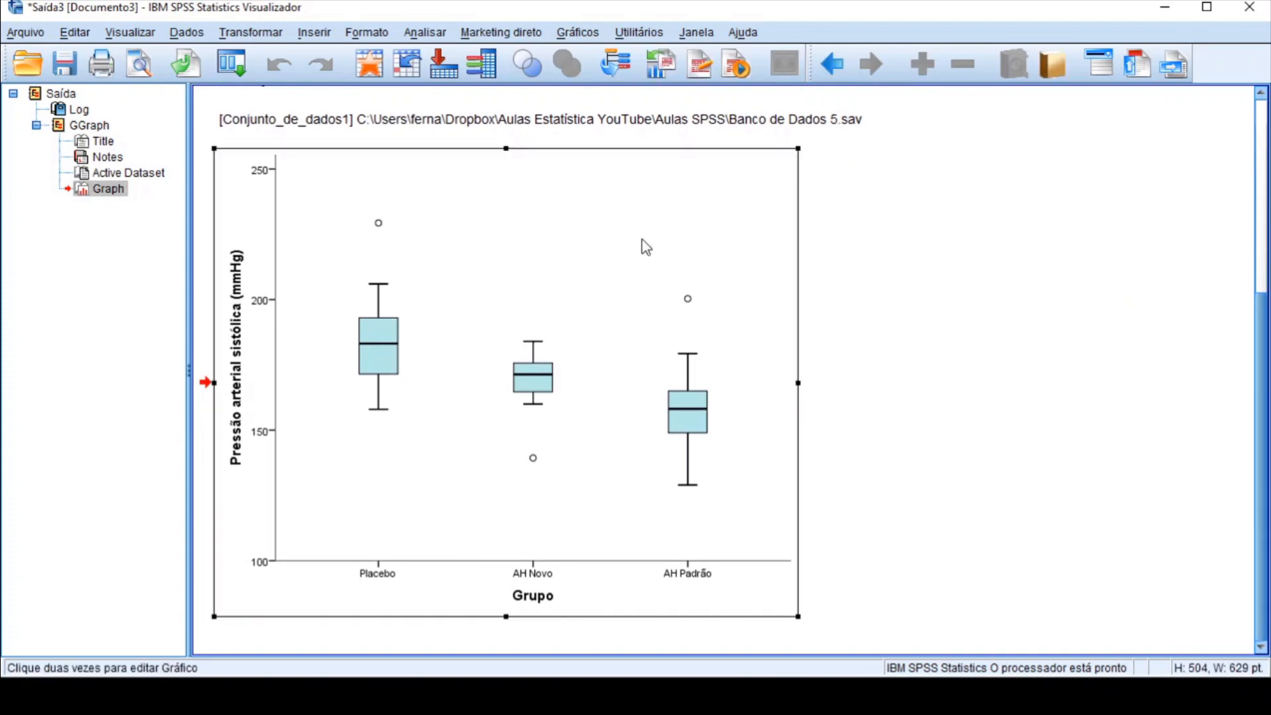
pyautogui.rightClick(646, 246)
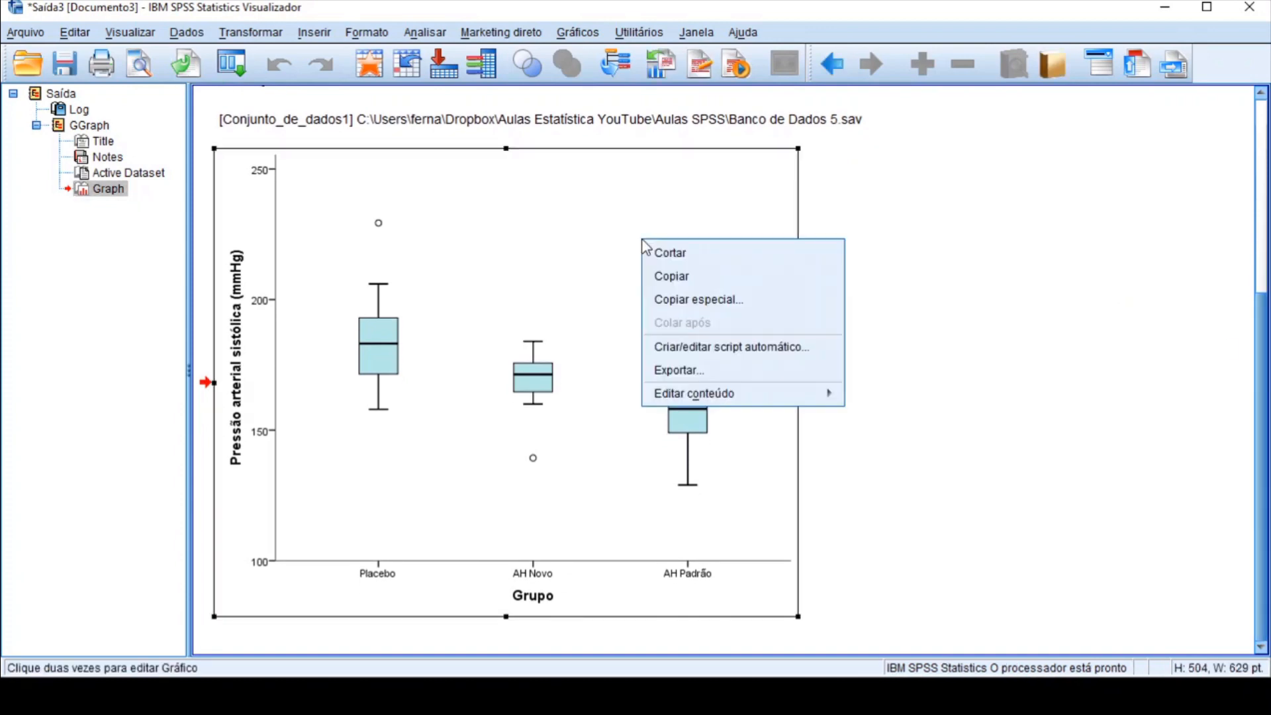
pyautogui.click(735, 372)
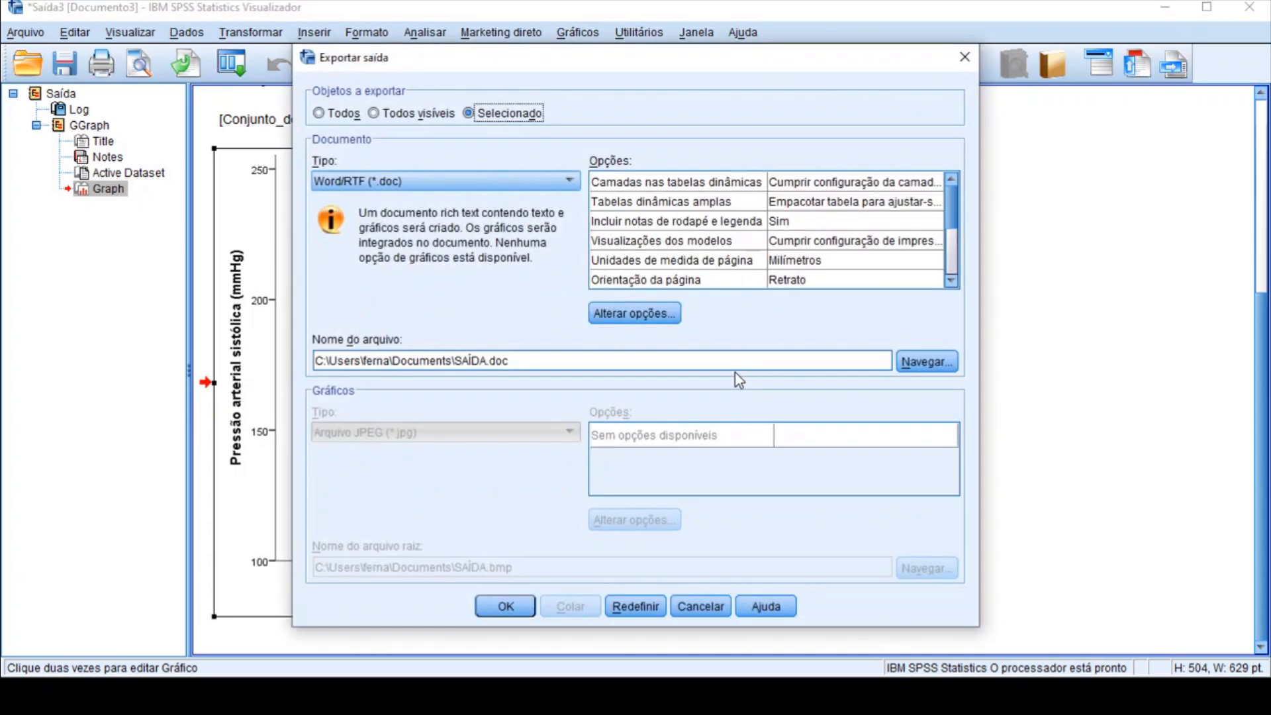
pyautogui.click(487, 184)
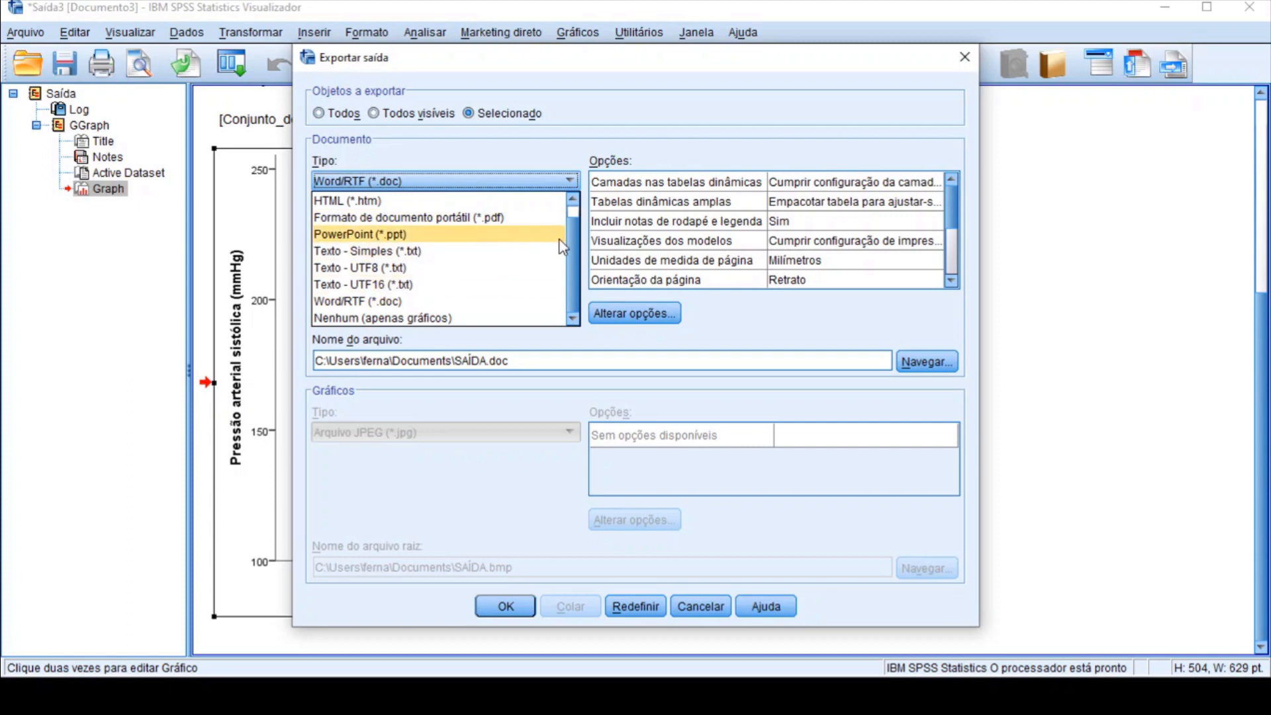
pyautogui.moveTo(574, 249); pyautogui.dragTo(558, 339)
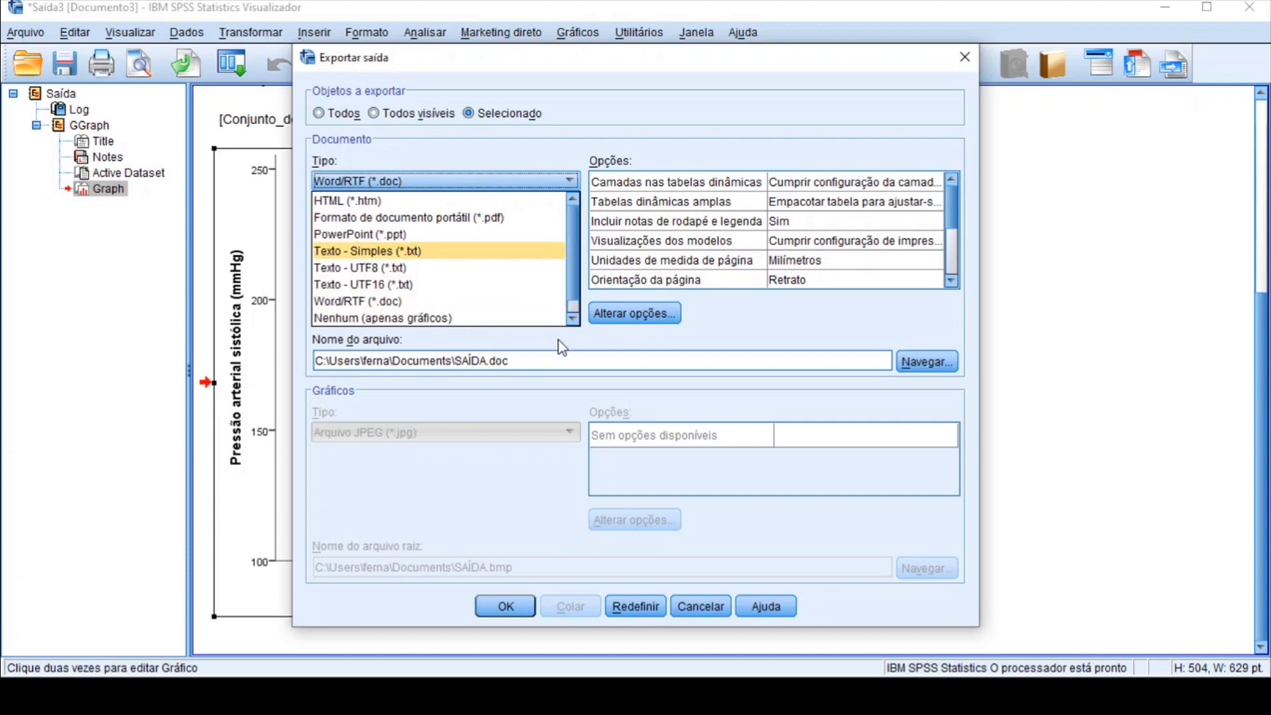
pyautogui.click(704, 608)
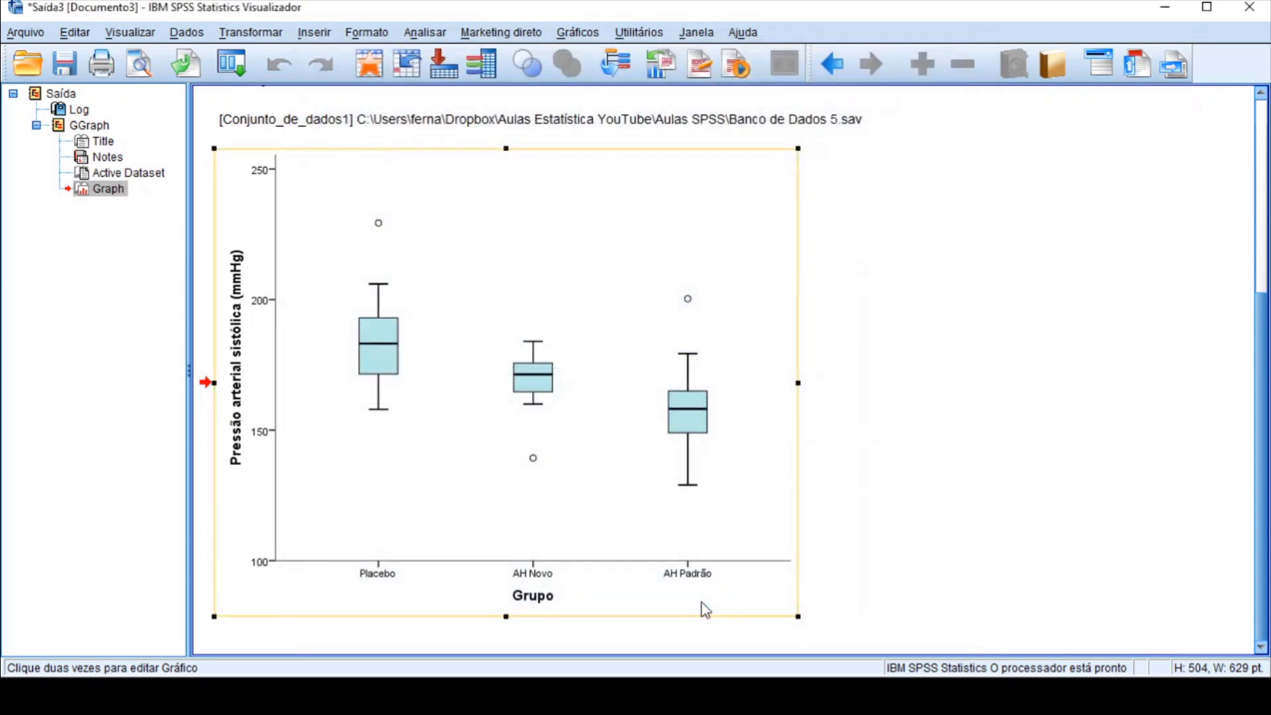
# Deselect the formatted chart and set up a new single-box (1-D) boxplot from the Banco de Dados 5 dataset
pyautogui.click(1093, 366)
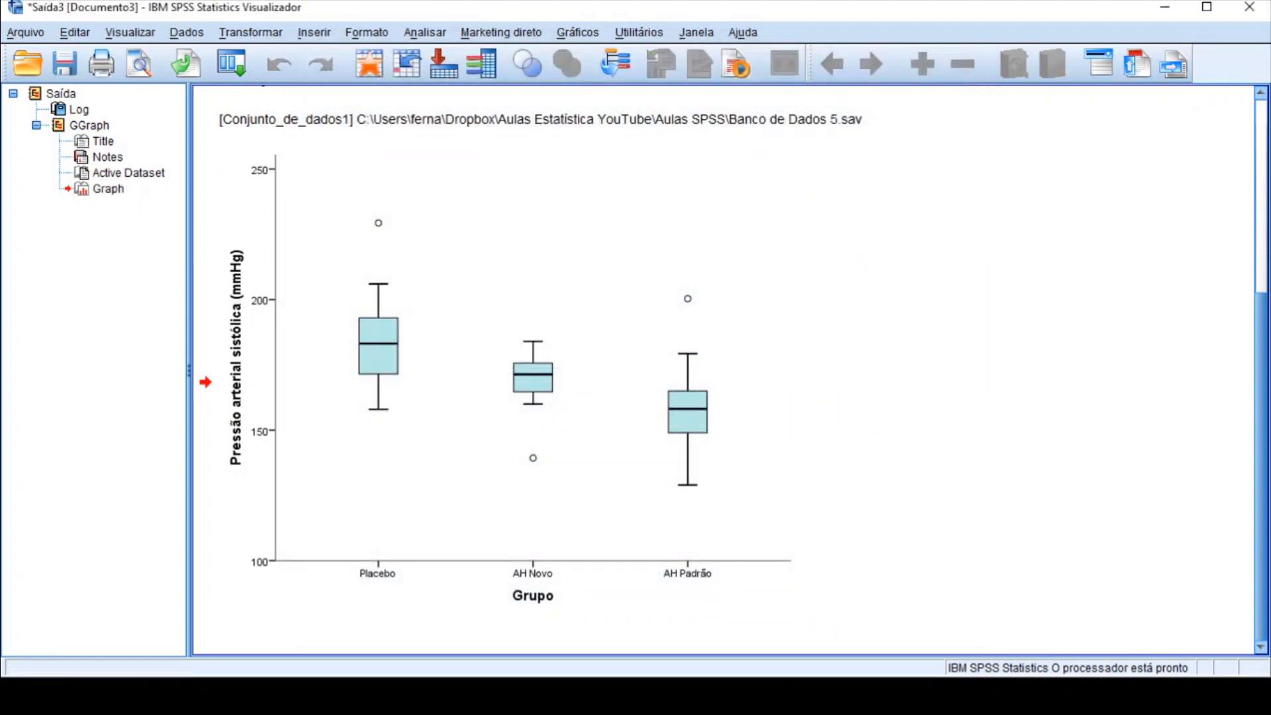
pyautogui.hotkey('alt', 'Tab')
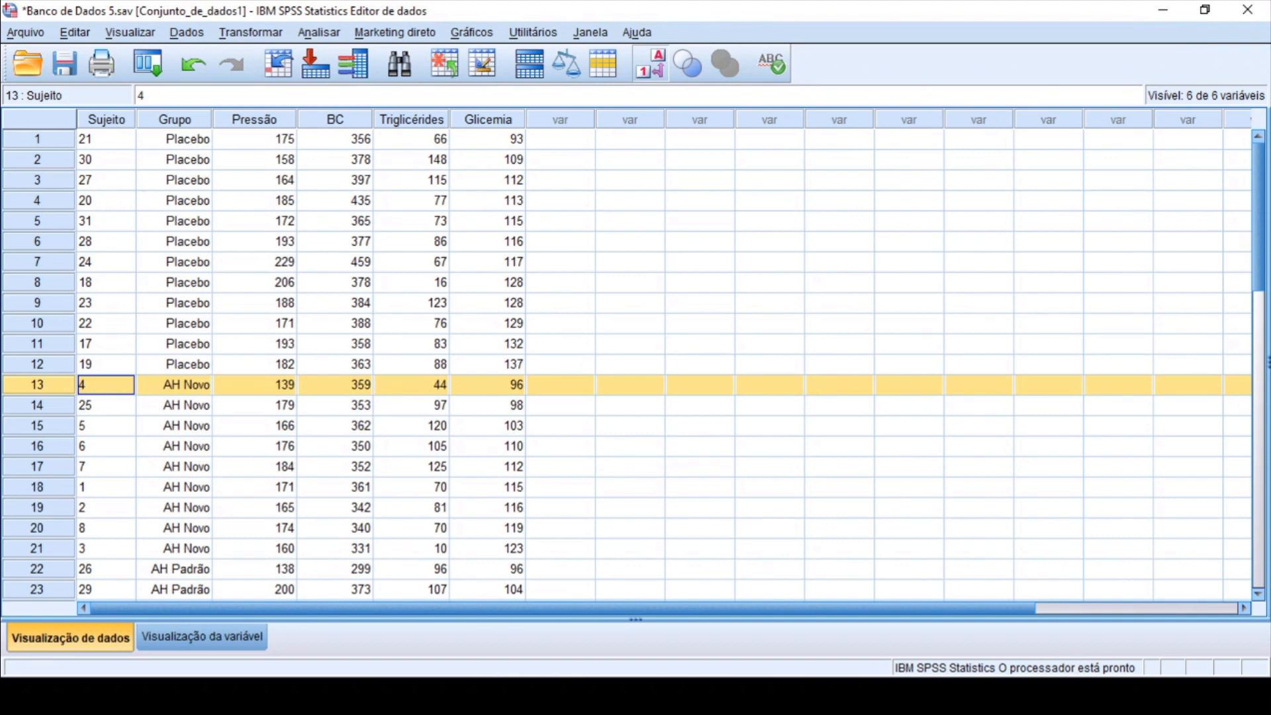
pyautogui.click(484, 34)
pyautogui.click(498, 58)
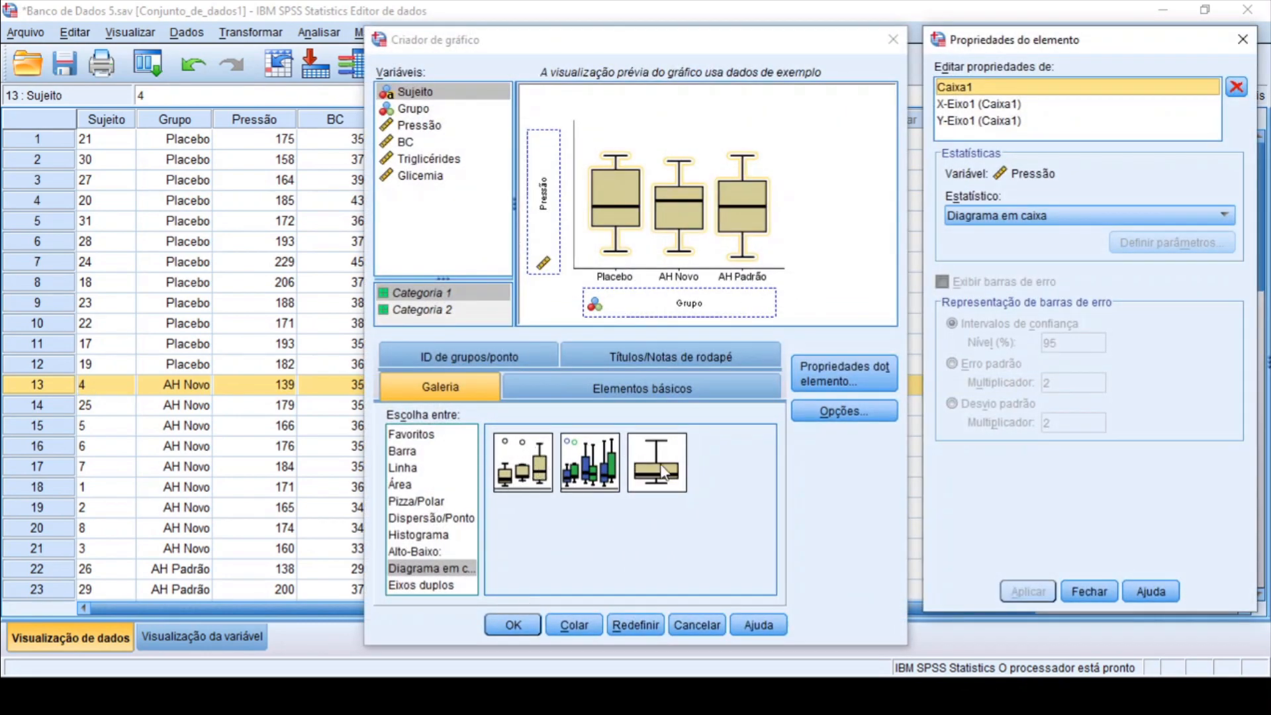
pyautogui.moveTo(658, 465); pyautogui.dragTo(679, 209)
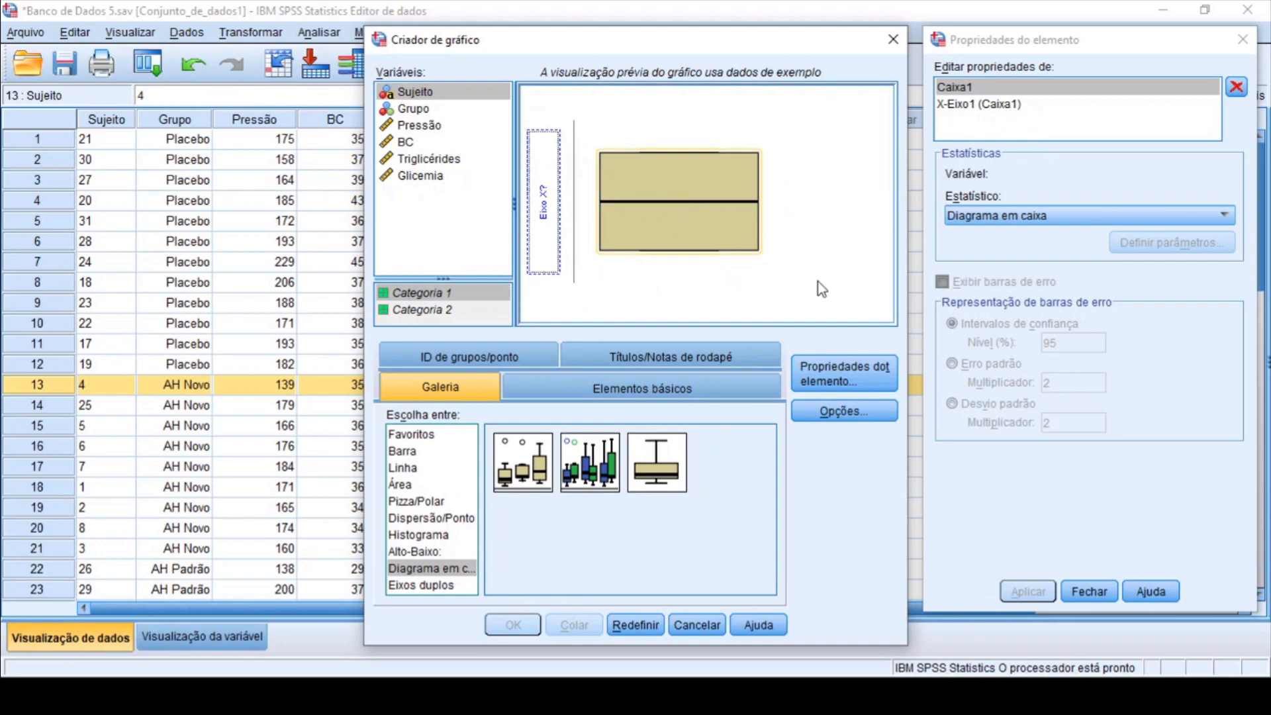
# Assign Pressão to the single boxplot's axis, generate the chart and review it in the output document
pyautogui.click(418, 129)
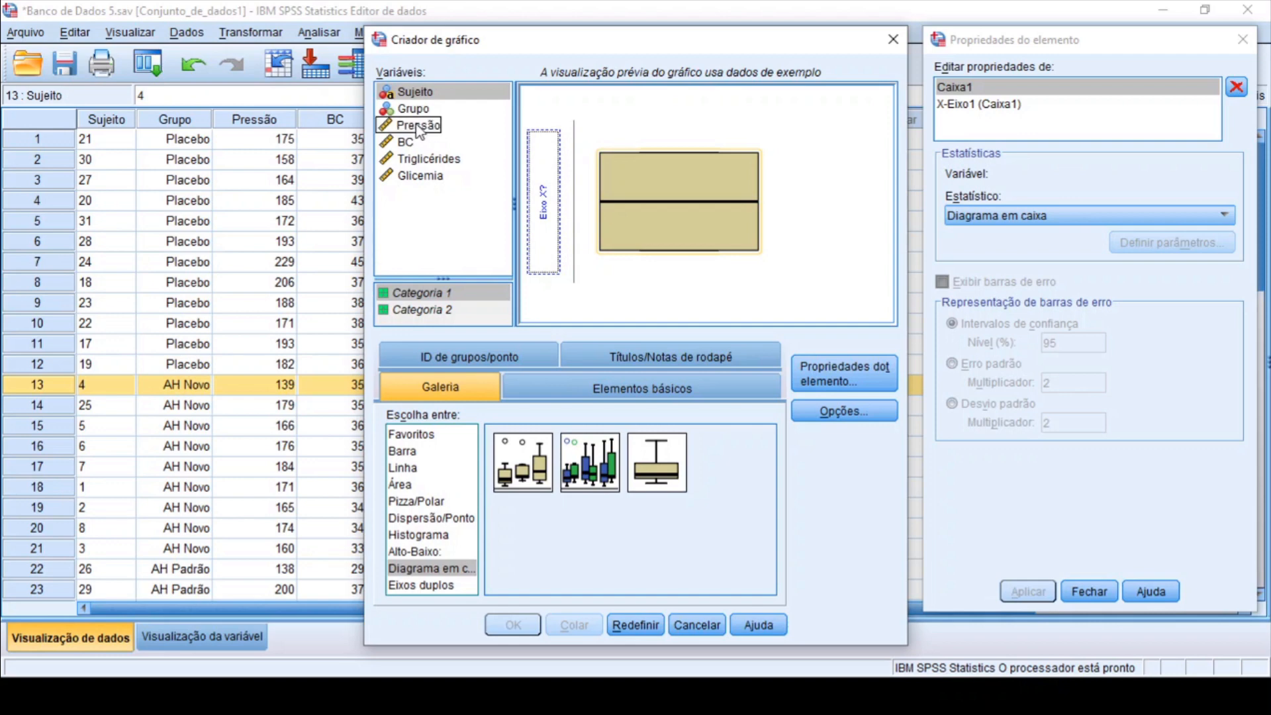
pyautogui.moveTo(418, 126); pyautogui.dragTo(543, 180)
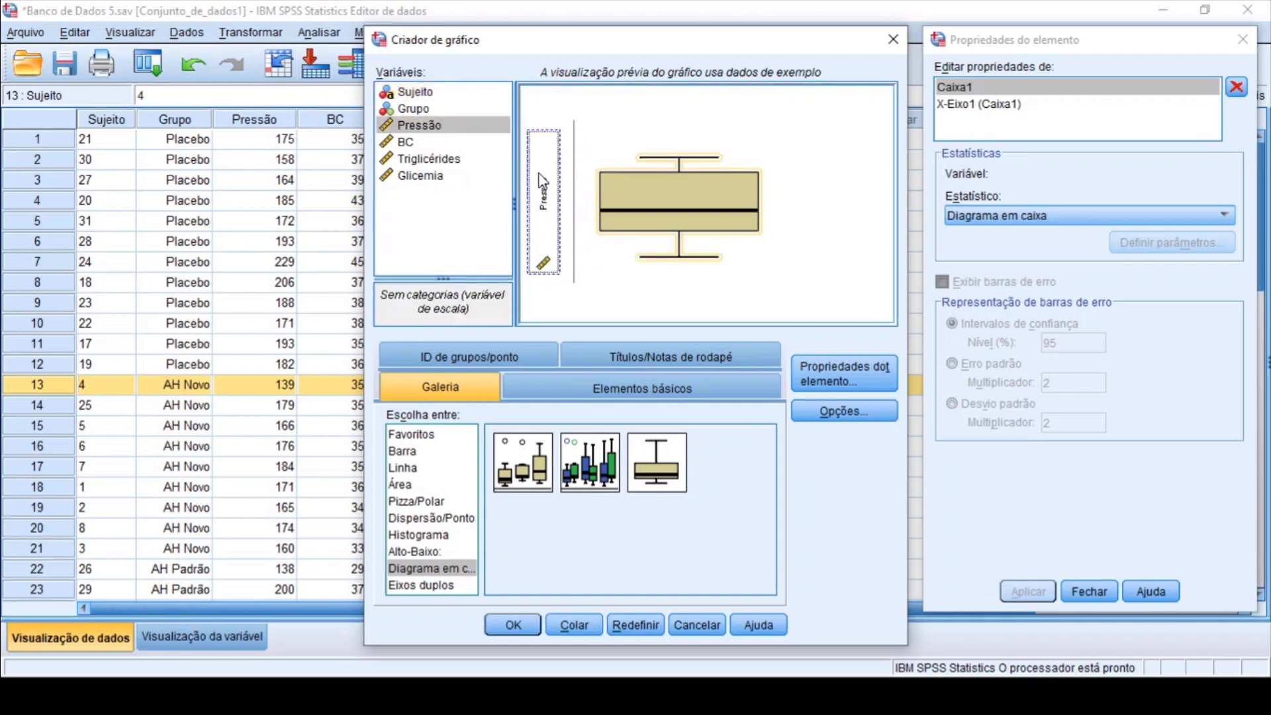
pyautogui.click(519, 634)
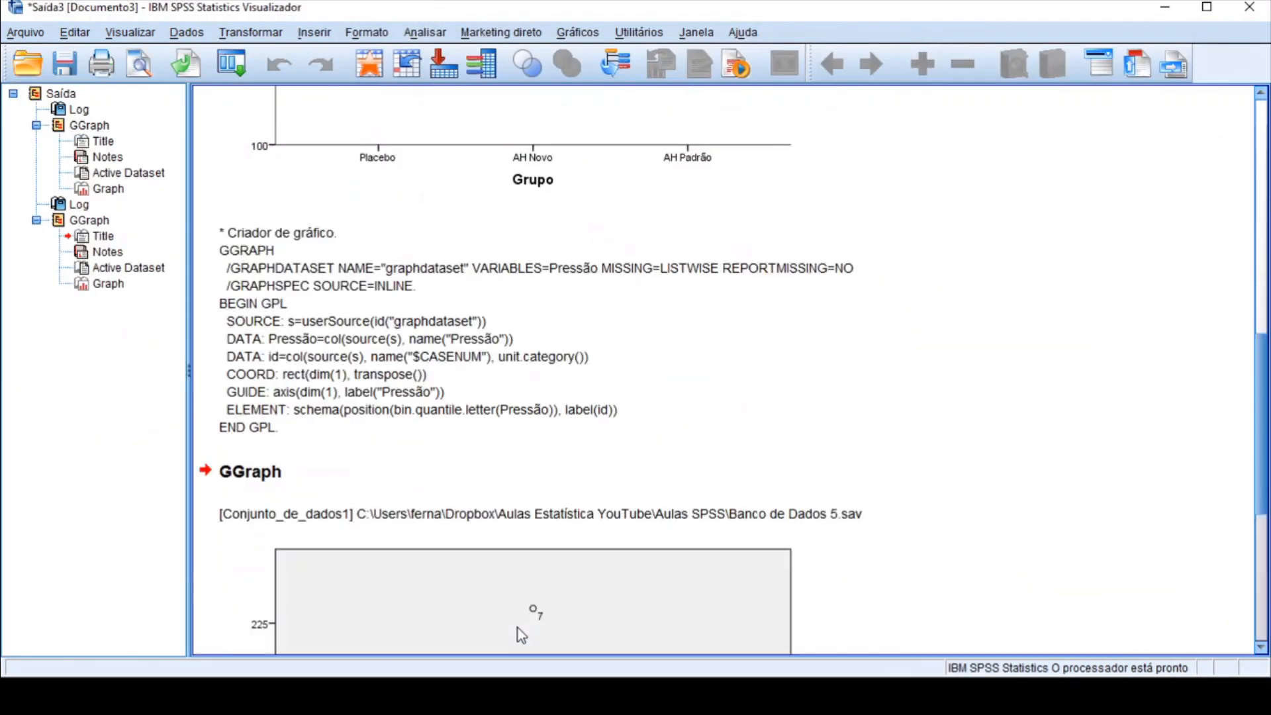
pyautogui.moveTo(1265, 384); pyautogui.dragTo(1267, 526)
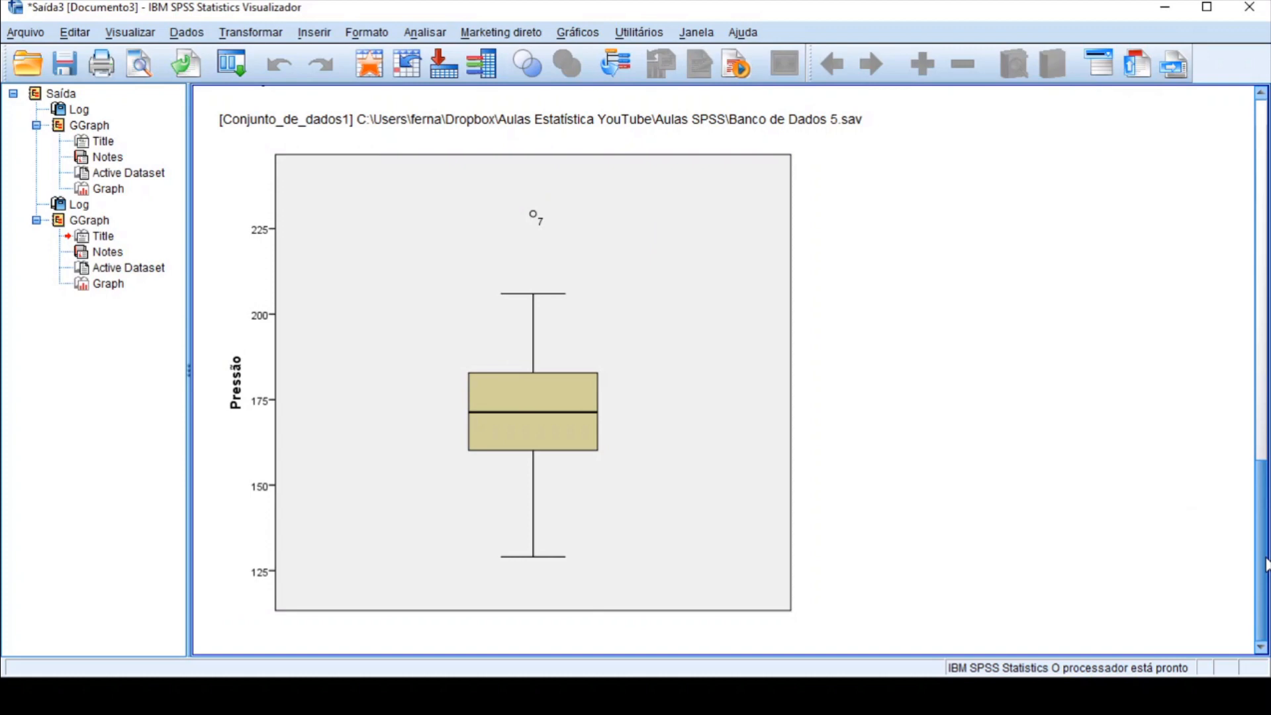
pyautogui.moveTo(1266, 566); pyautogui.dragTo(1251, 306)
pyautogui.click(497, 421)
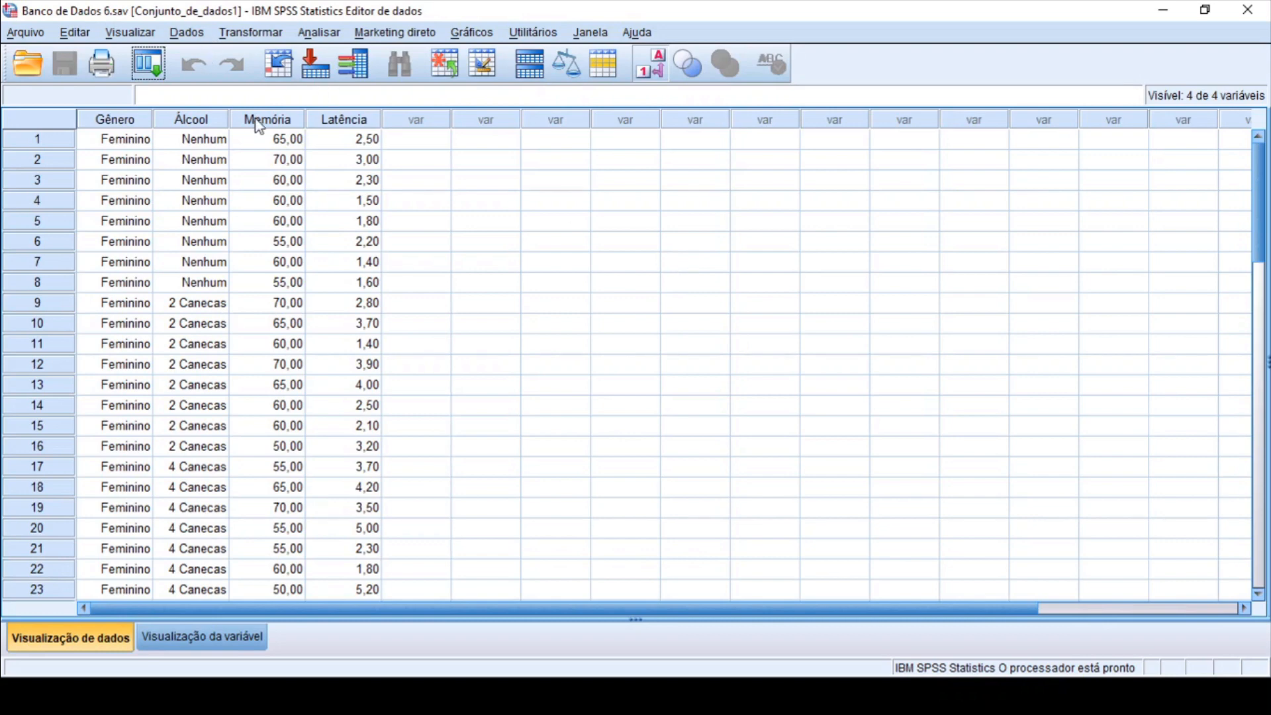
# Start a new chart from the Banco de Dados 6 dataset using the clustered boxplot template
pyautogui.click(474, 35)
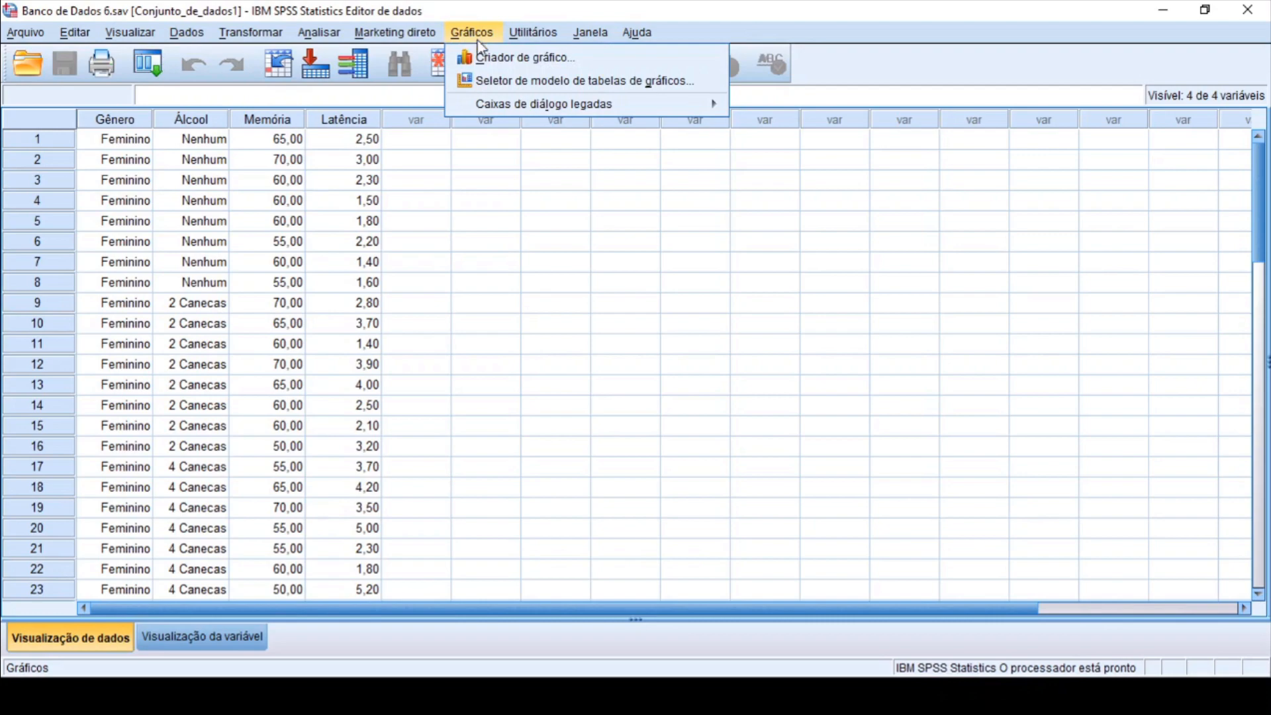
pyautogui.click(493, 60)
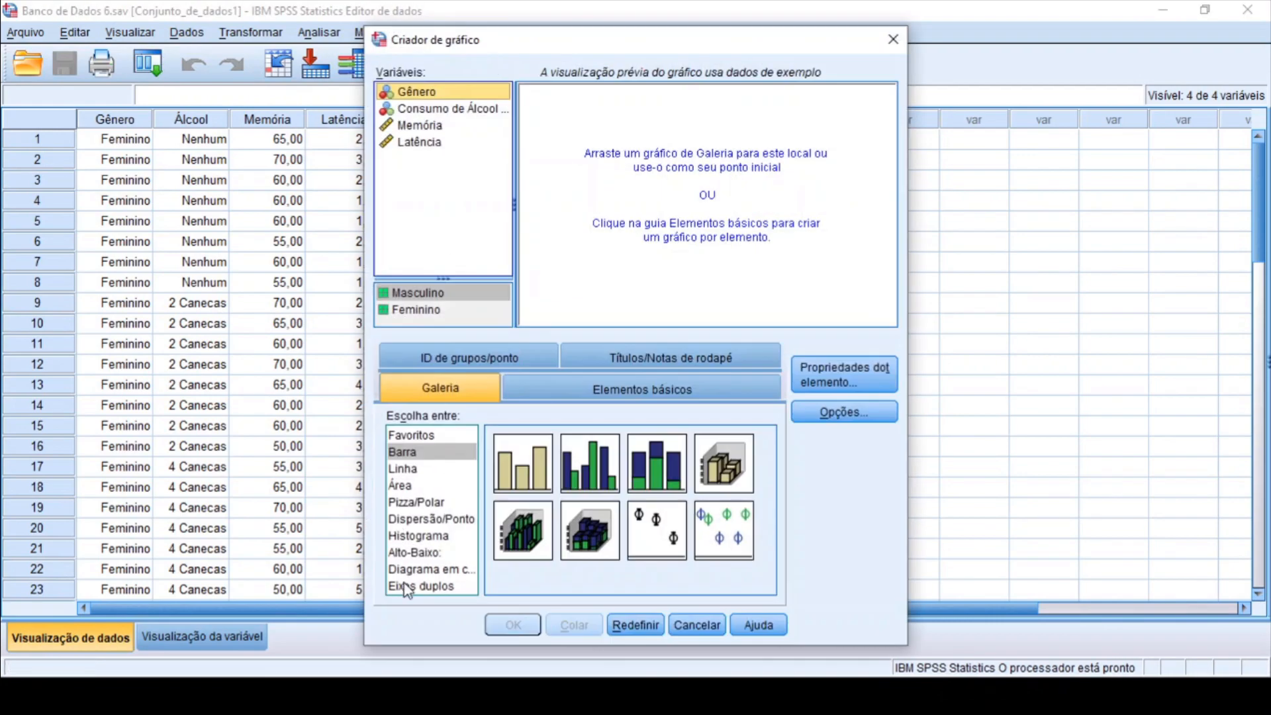
pyautogui.click(427, 571)
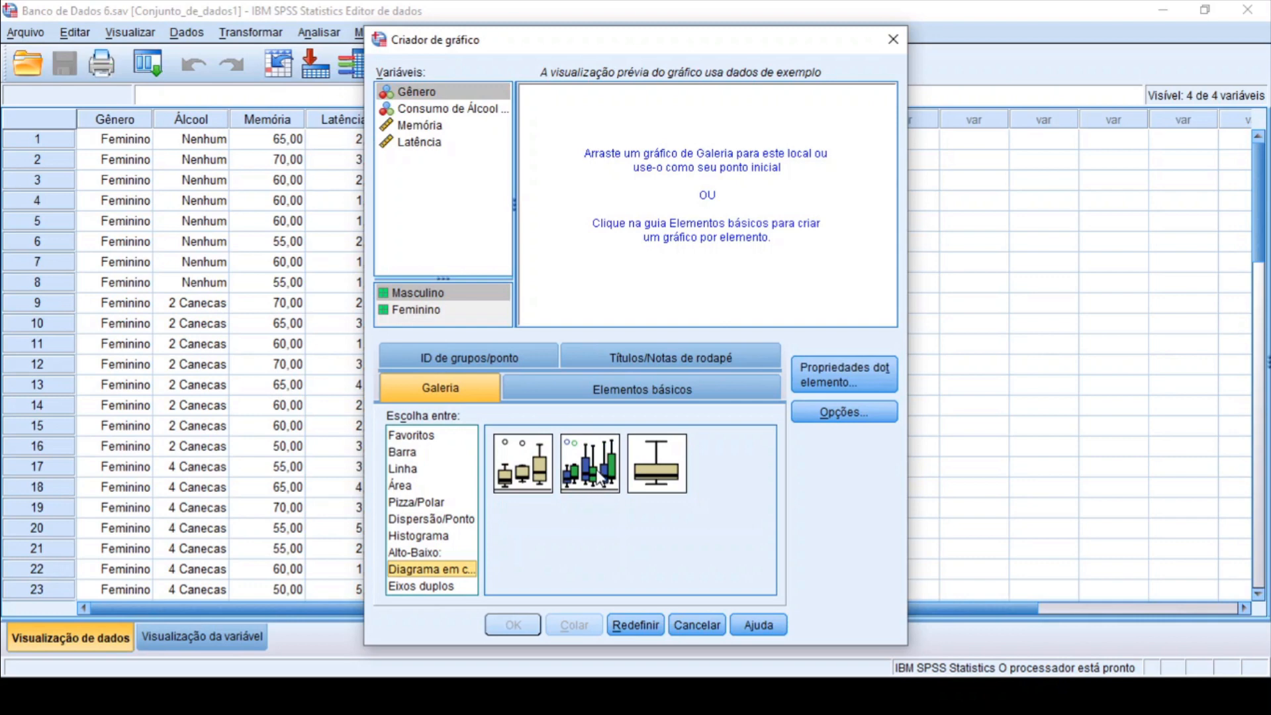
pyautogui.moveTo(599, 481); pyautogui.dragTo(681, 192)
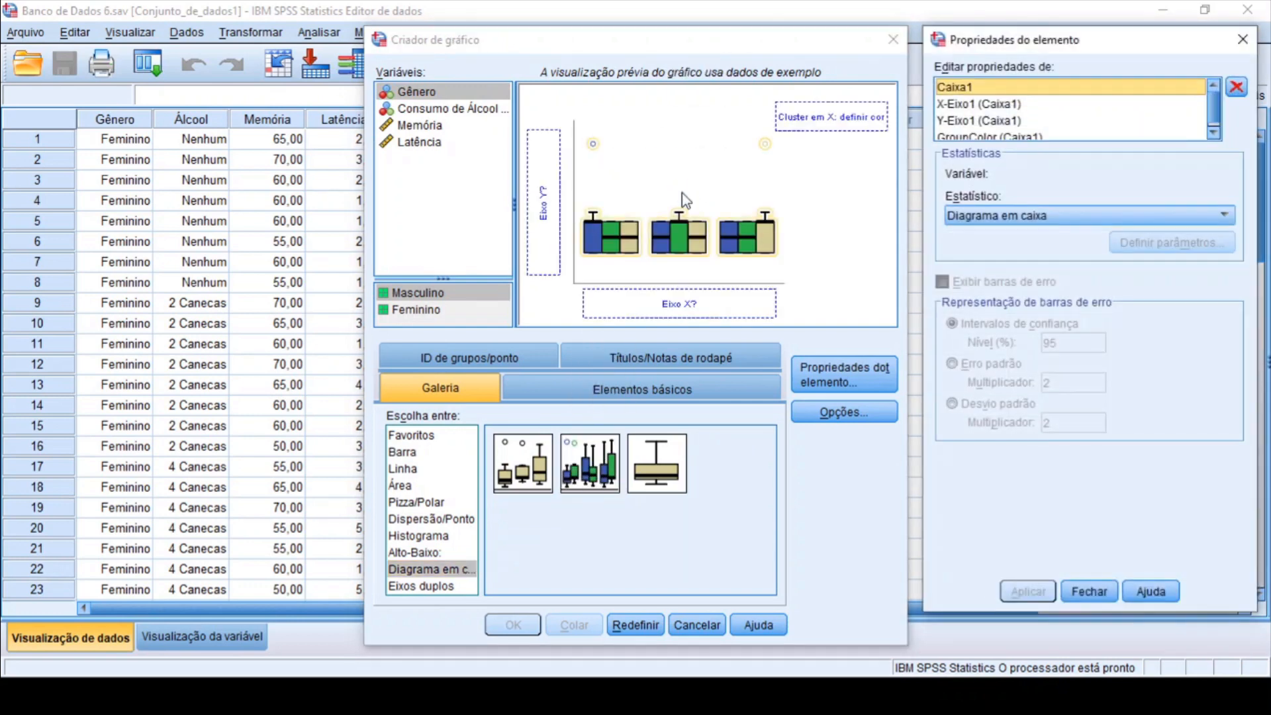
# Generate the clustered boxplot with Gênero as cluster color, Consumo de Álcool on the X axis and Memória on the Y axis
pyautogui.click(414, 94)
pyautogui.moveTo(409, 94); pyautogui.dragTo(809, 119)
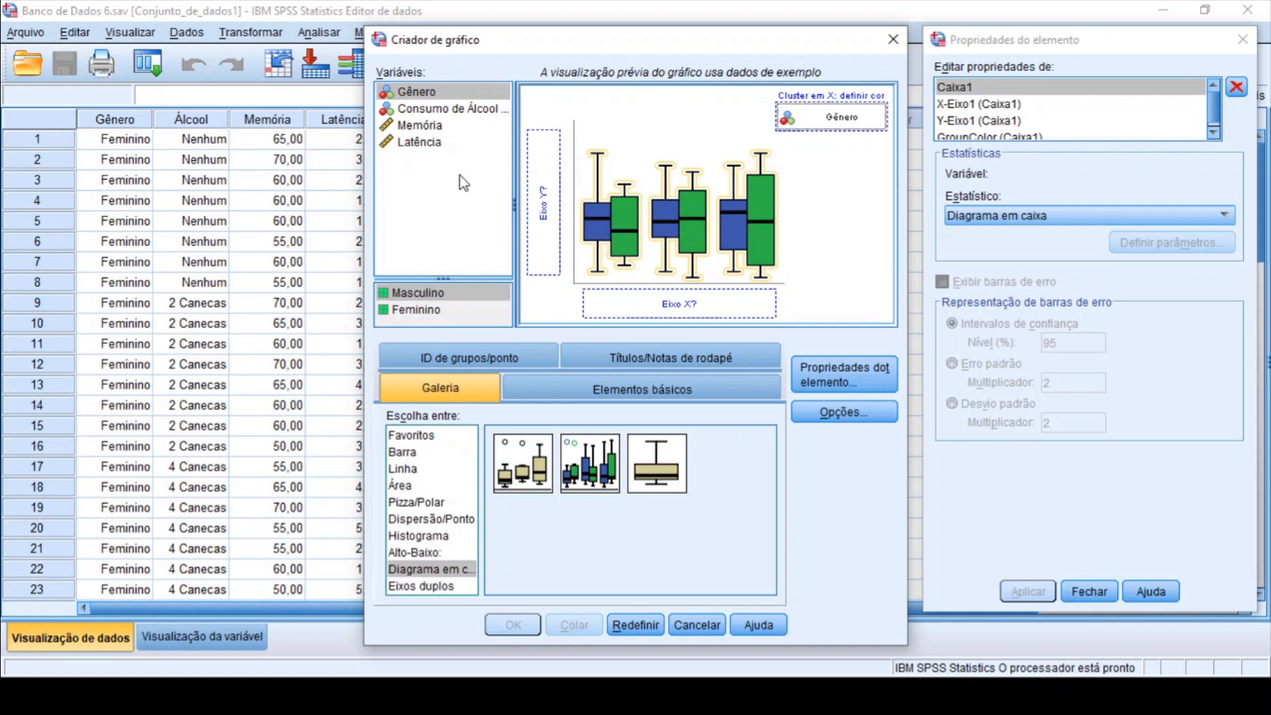
pyautogui.moveTo(438, 109); pyautogui.dragTo(638, 302)
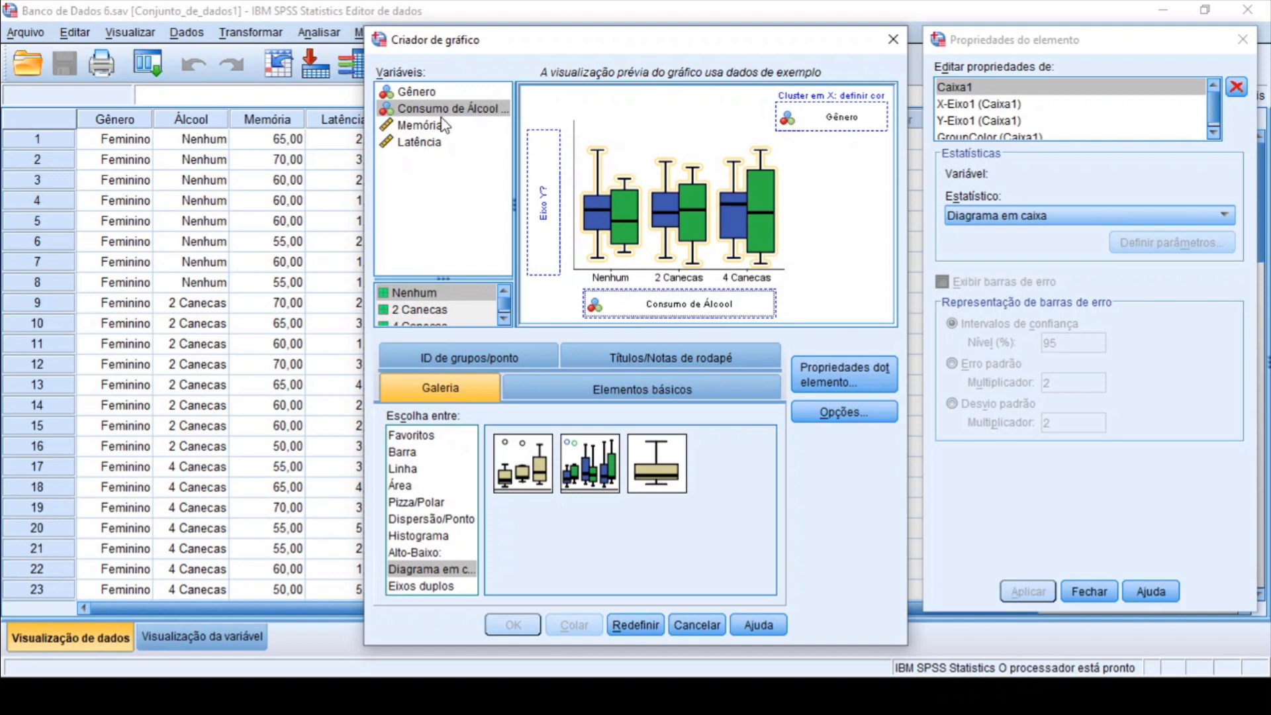
pyautogui.moveTo(429, 128); pyautogui.dragTo(542, 170)
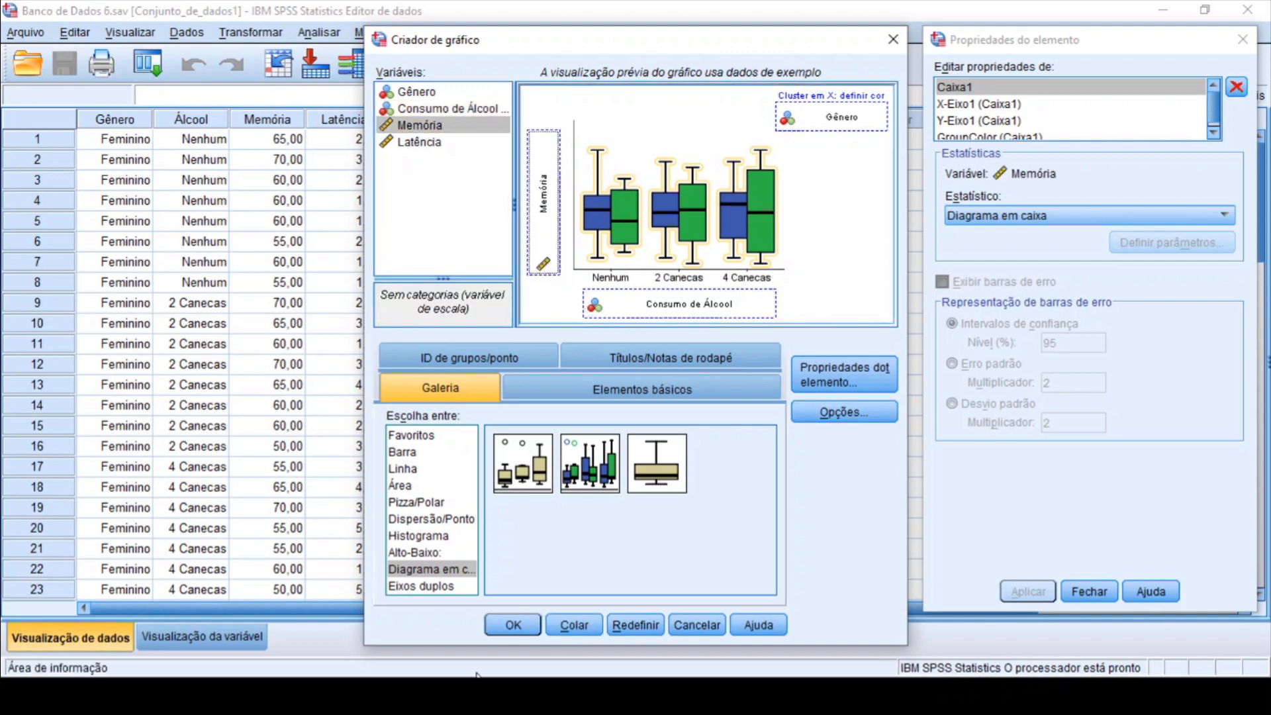
pyautogui.click(512, 625)
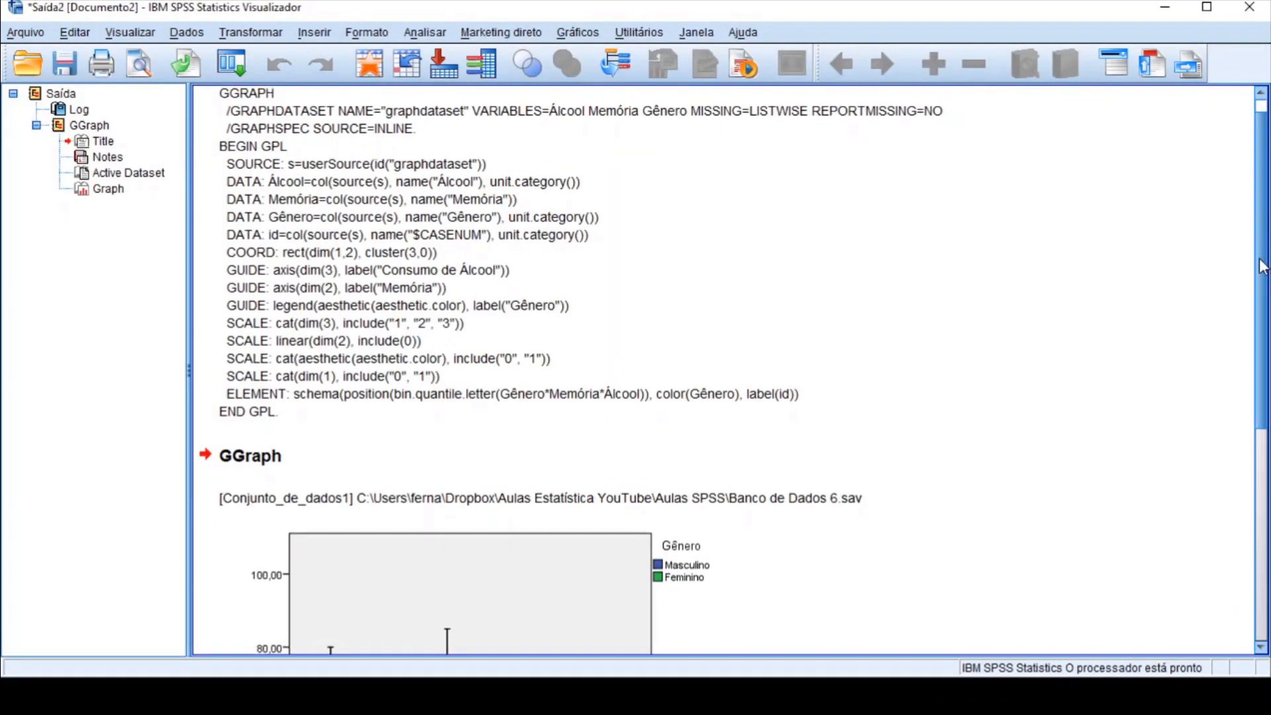
pyautogui.moveTo(1263, 265); pyautogui.dragTo(1267, 498)
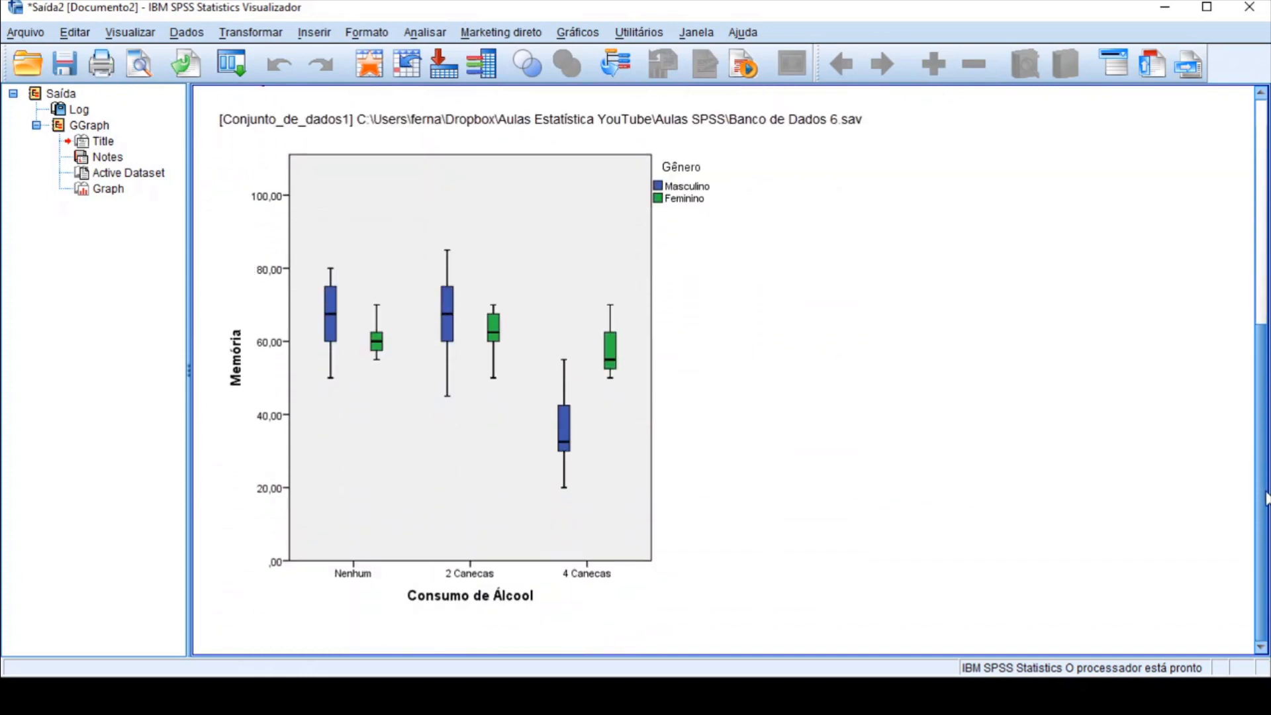